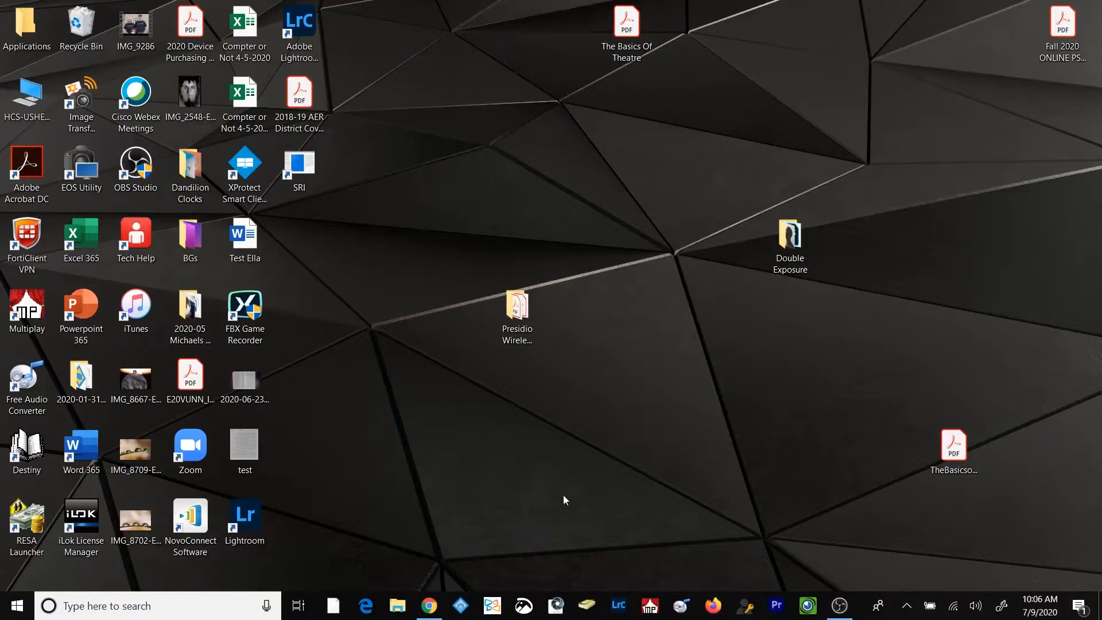
Switch to Chrome and go to the Google Drive website
left_click(429, 609)
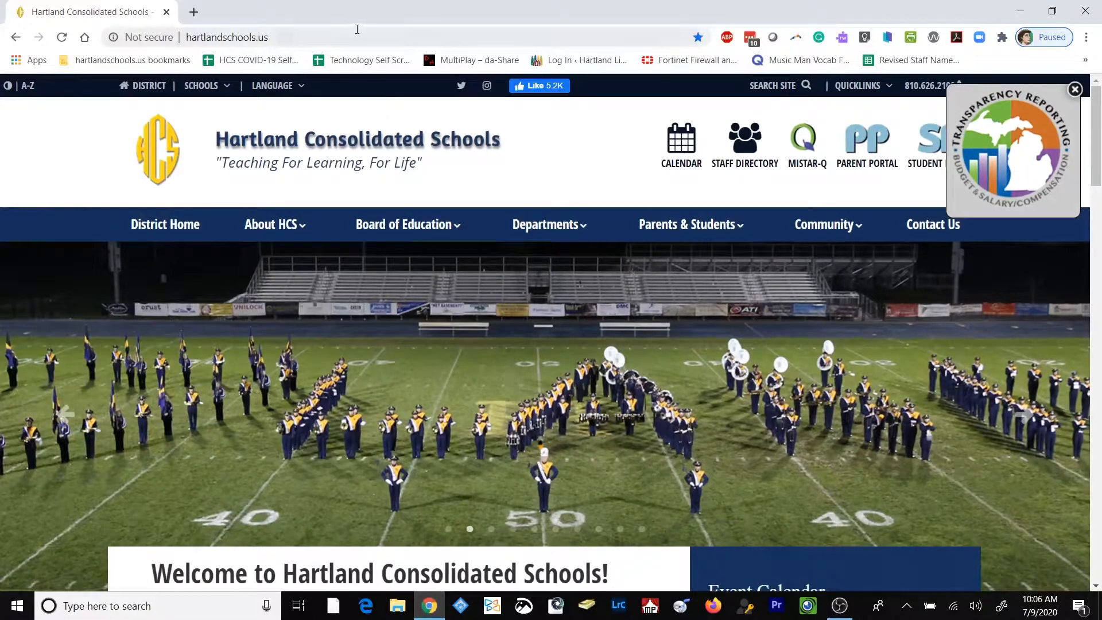
left_click(356, 36)
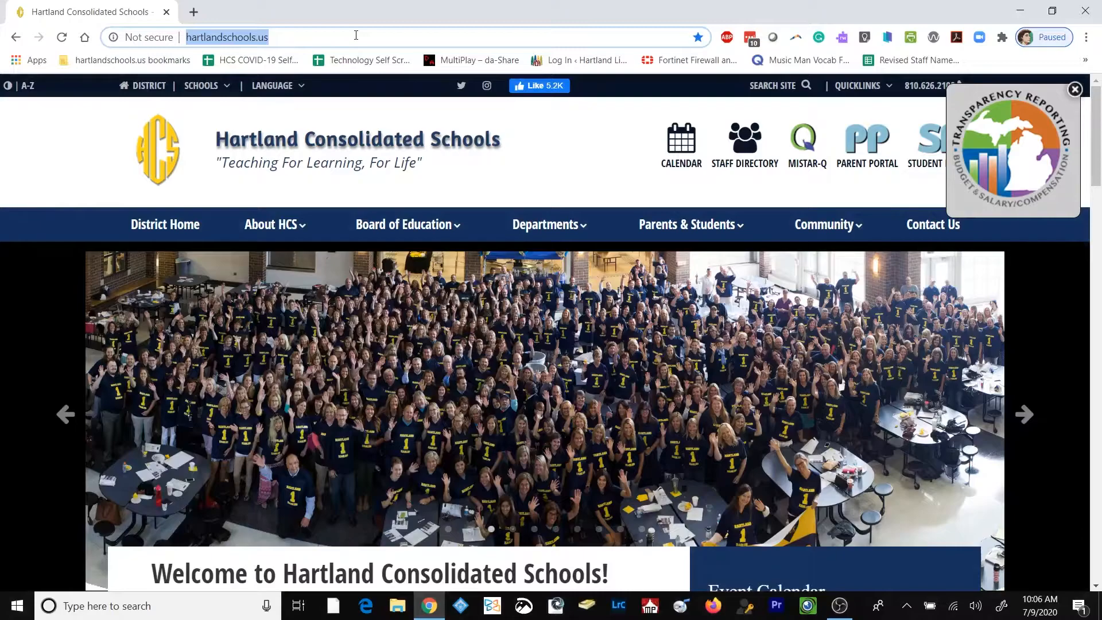
type("der")
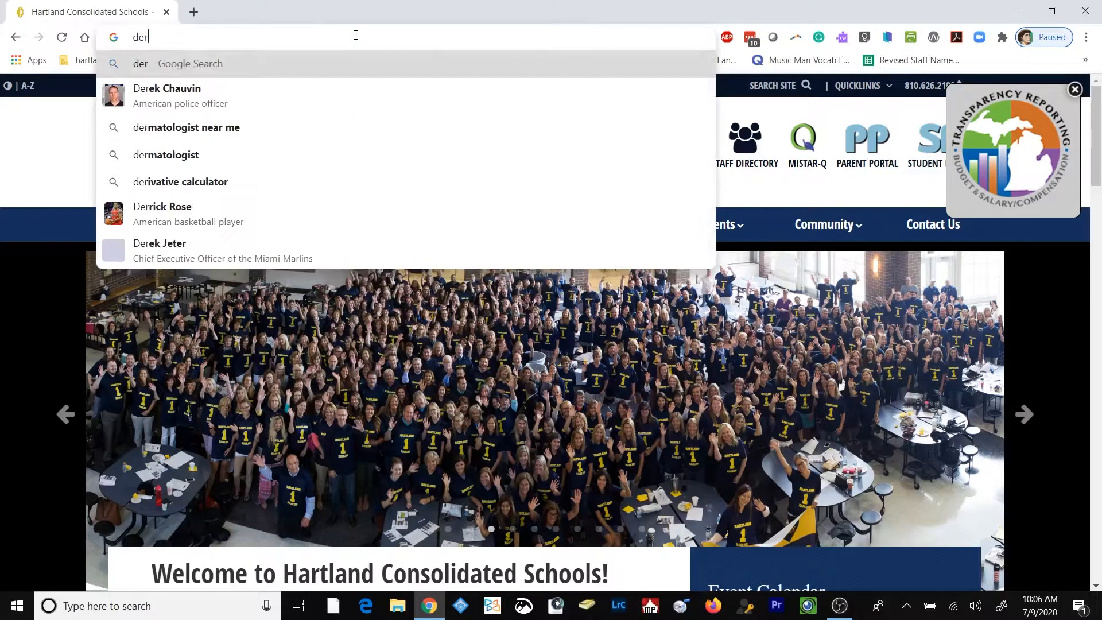
key("BackSpace")
key("BackSpace")
type("rive")
key("Return")
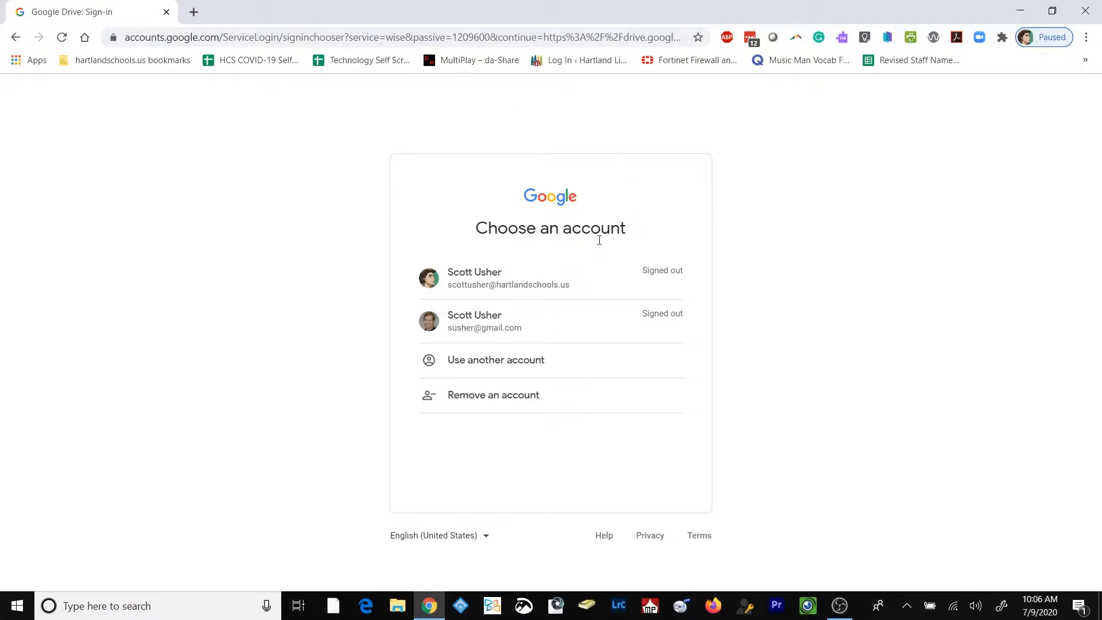
Choose the Hartland Schools account and sign in to Google Drive with the account password
left_click(503, 280)
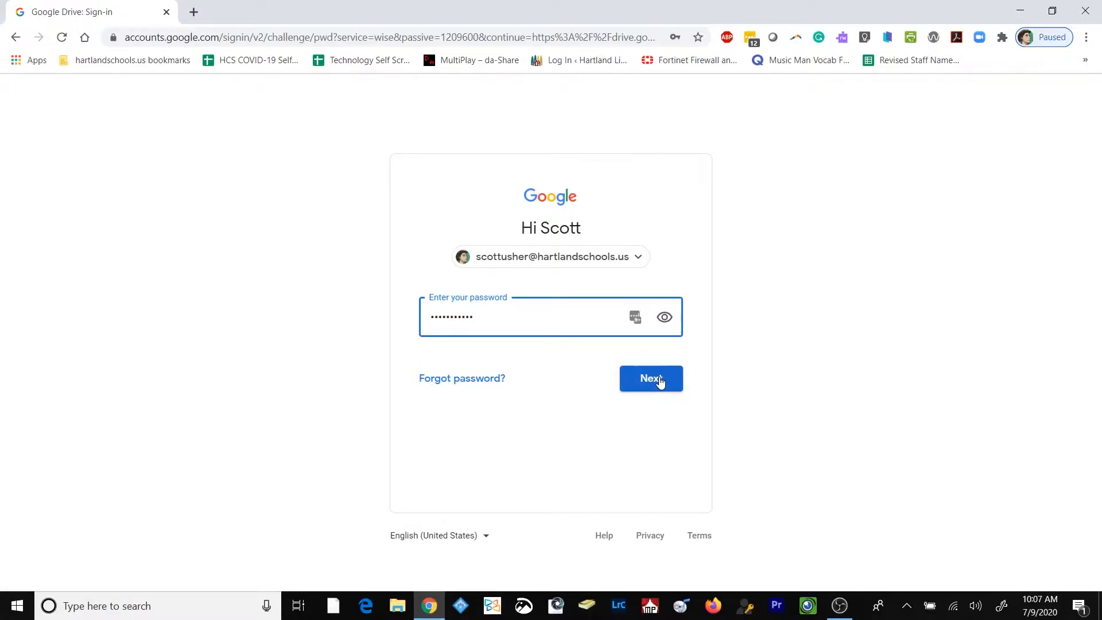
left_click(660, 383)
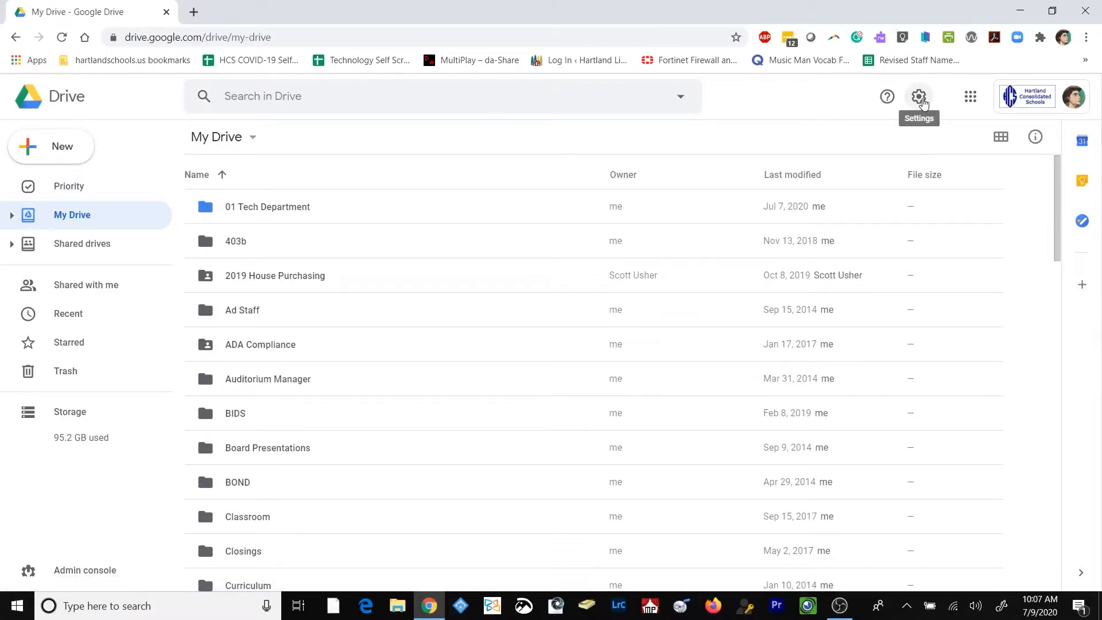
Open the Drive for desktop help page and expand the "Download & install Drive File Stream" section
left_click(920, 98)
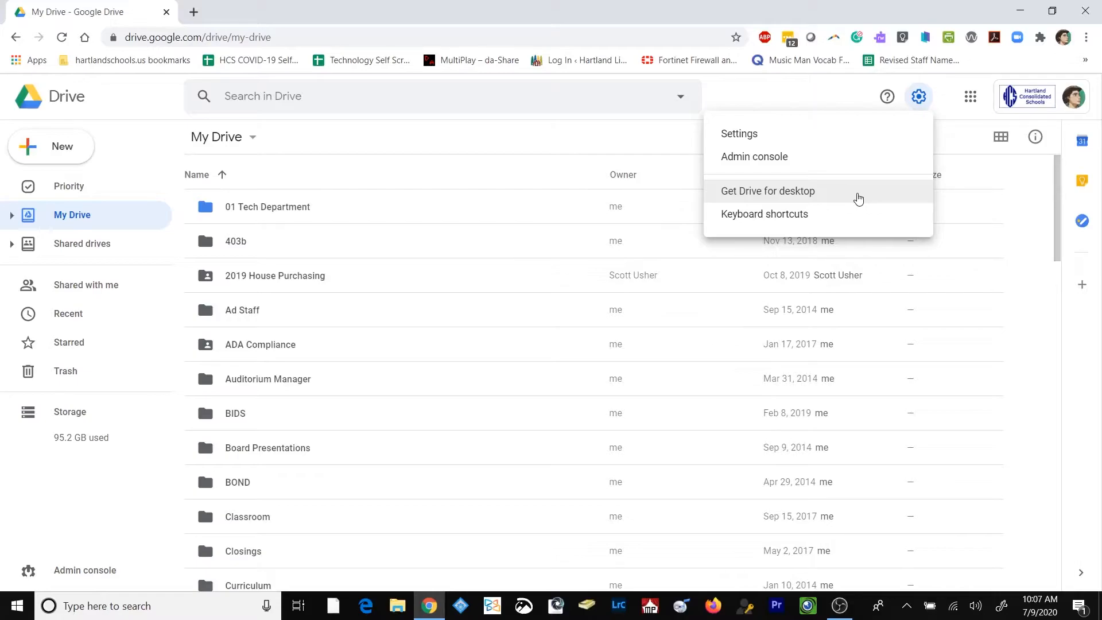
left_click(858, 198)
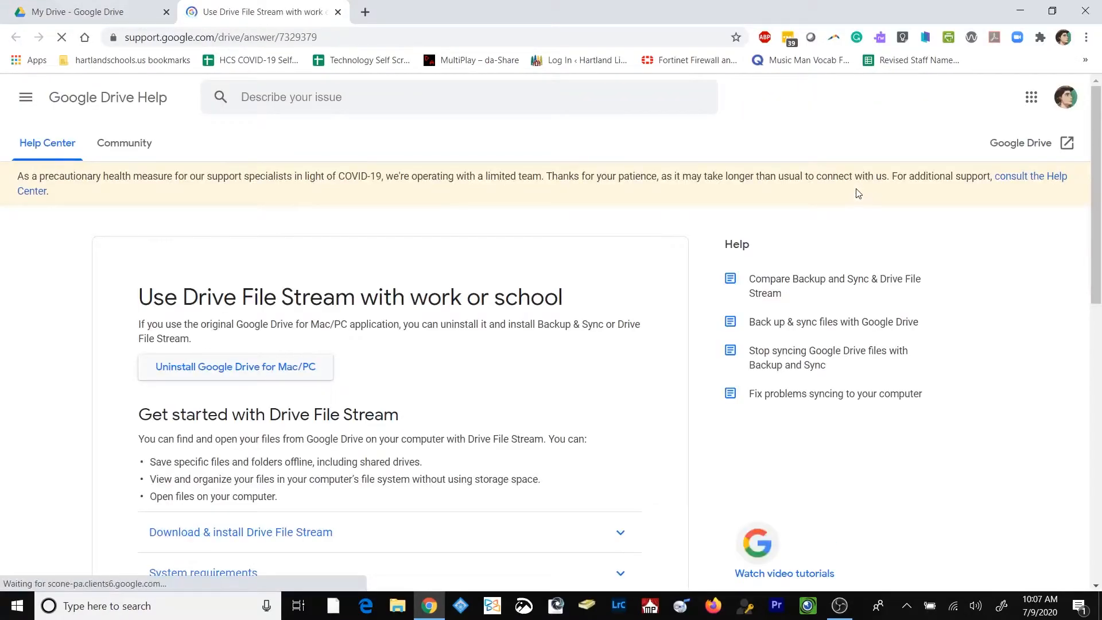
scroll(93, 358, "down", 2)
scroll(92, 358, "down", 1)
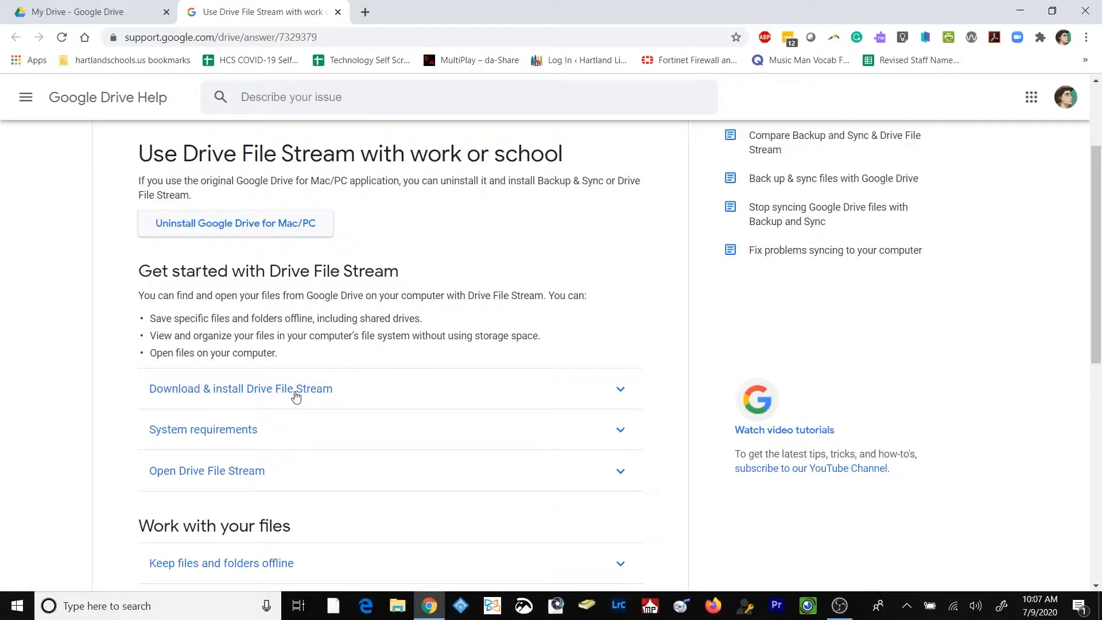
left_click(297, 397)
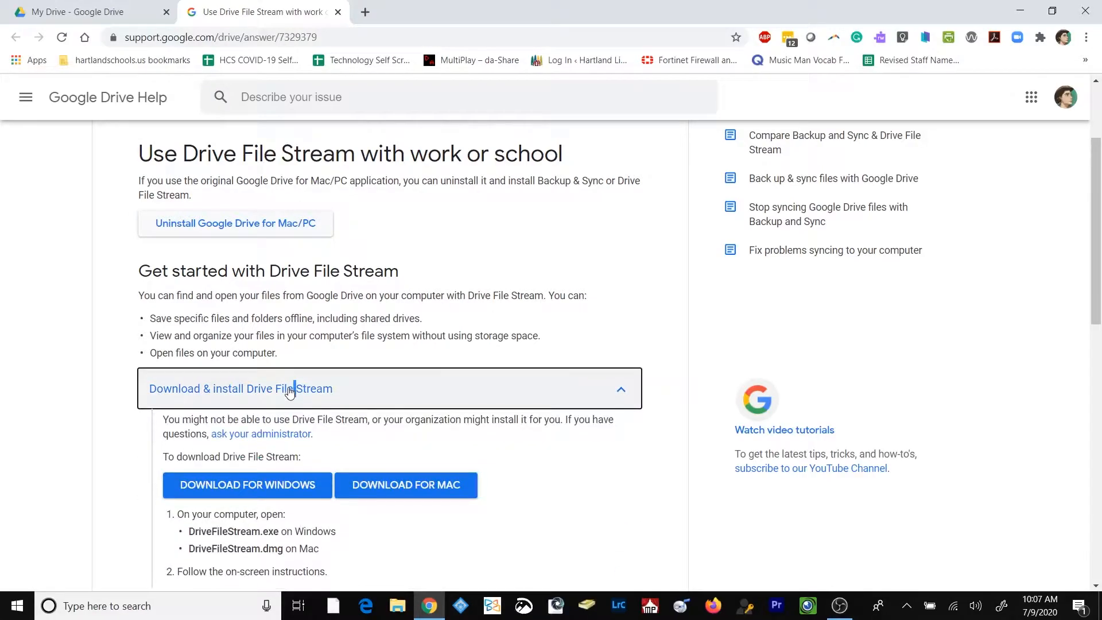
scroll(80, 442, "down", 2)
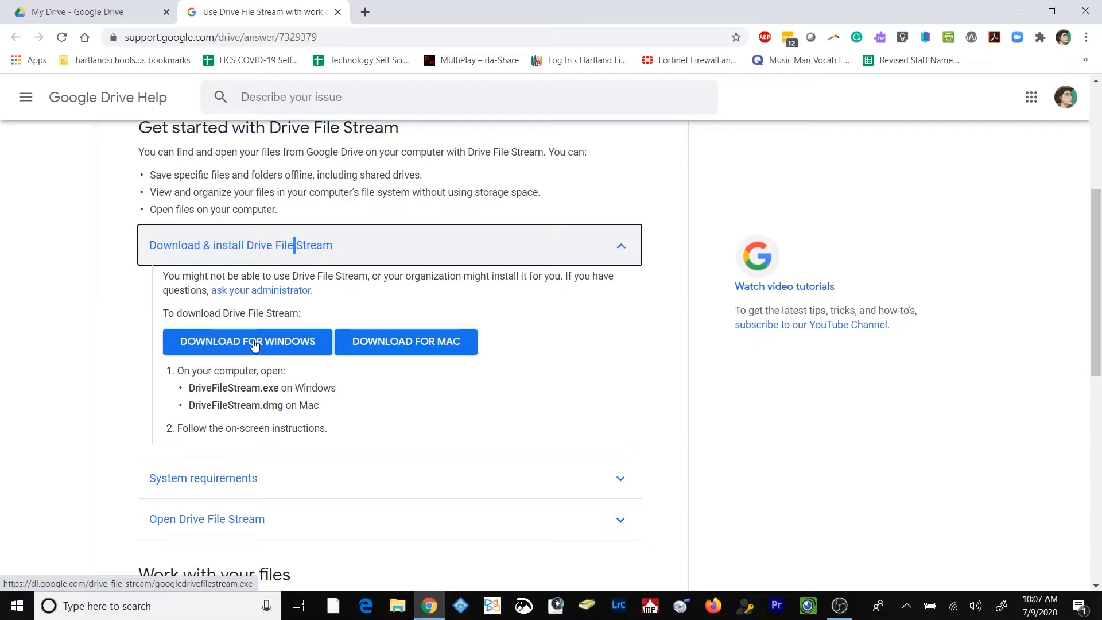
Download the Windows version of Drive File Stream and save it as googledrivefilestream in the Downloads folder
left_click(255, 343)
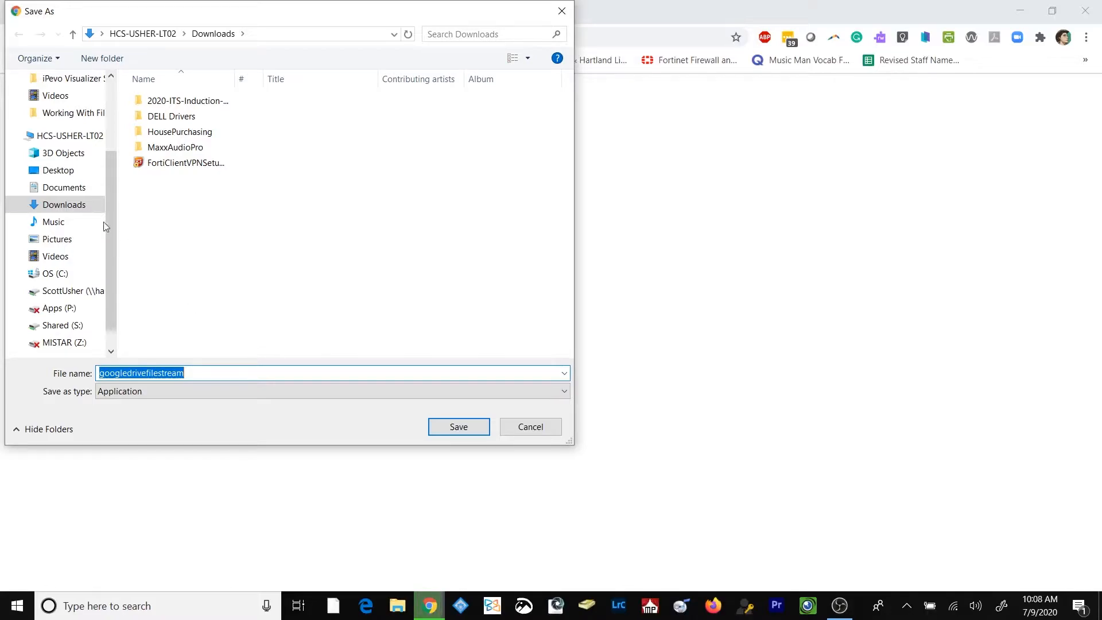
left_click(78, 210)
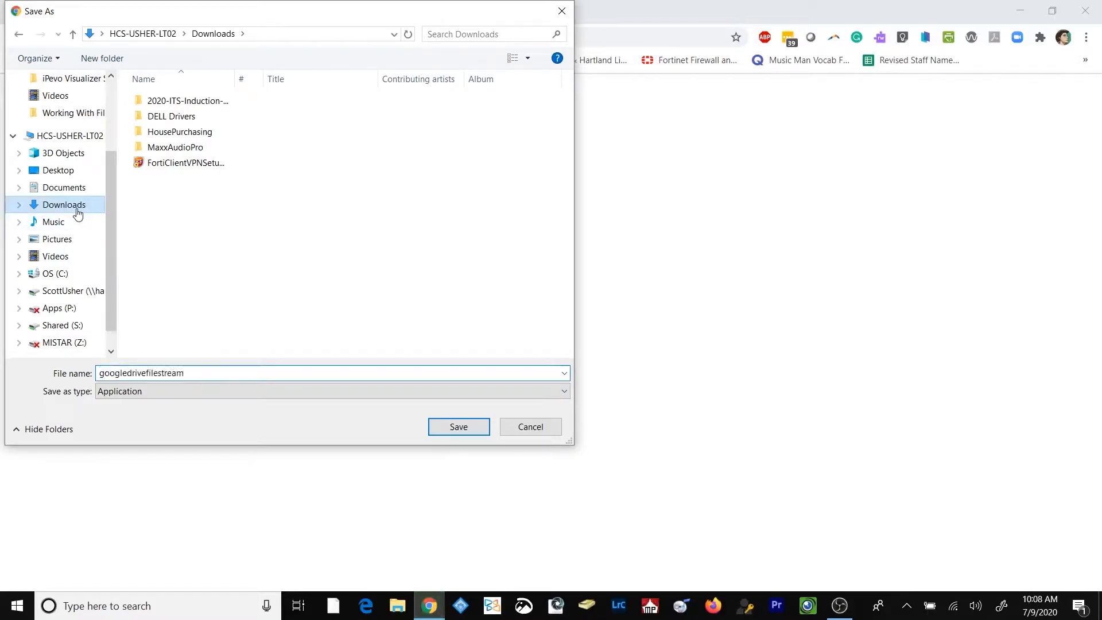
left_click(459, 427)
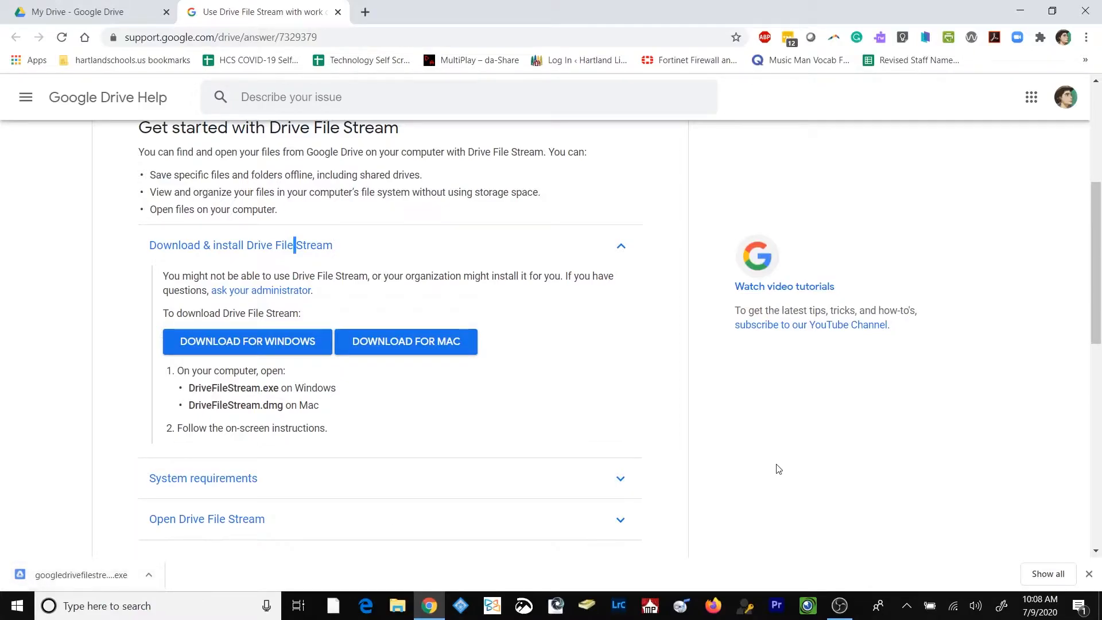
Switch to File Explorer and run the googledrivefilestream installer from the Downloads folder
left_click(396, 606)
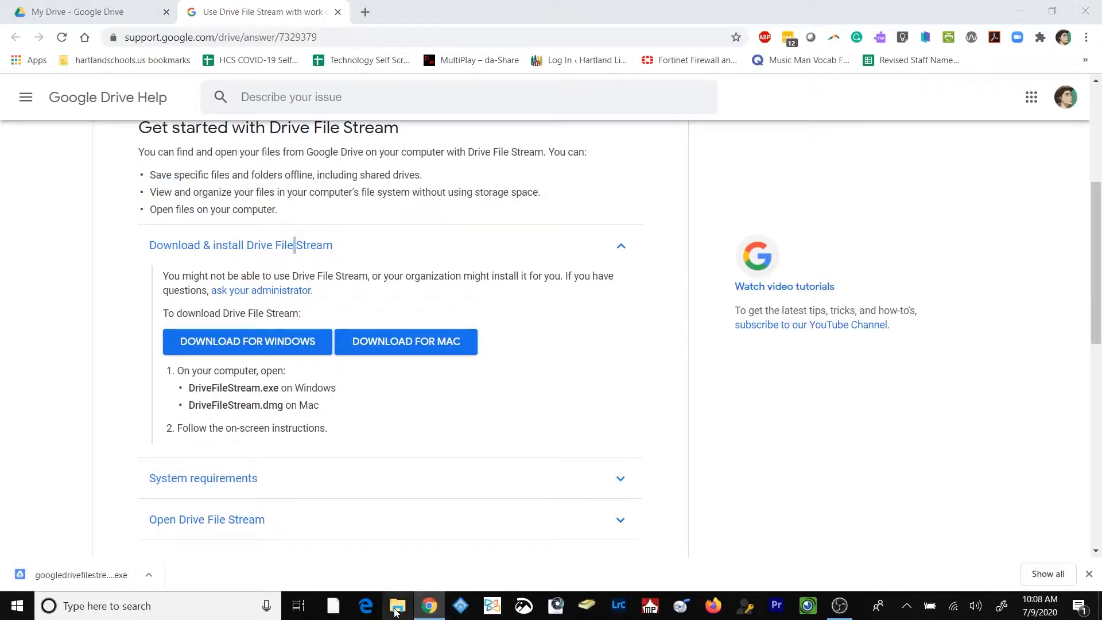
left_click_drag(722, 83, 441, 76)
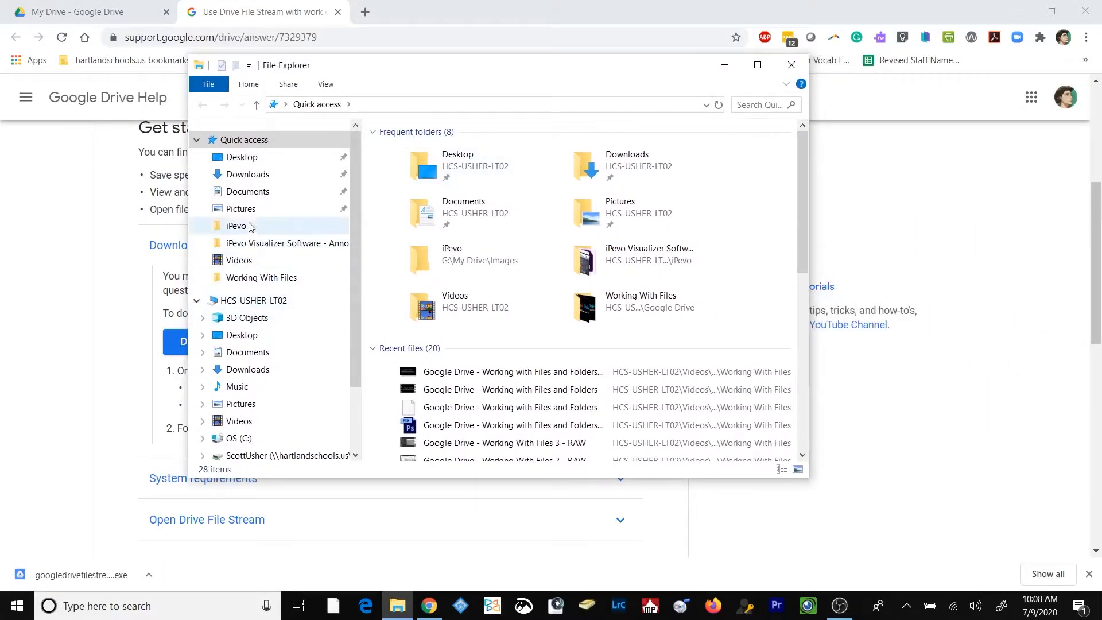
left_click(247, 174)
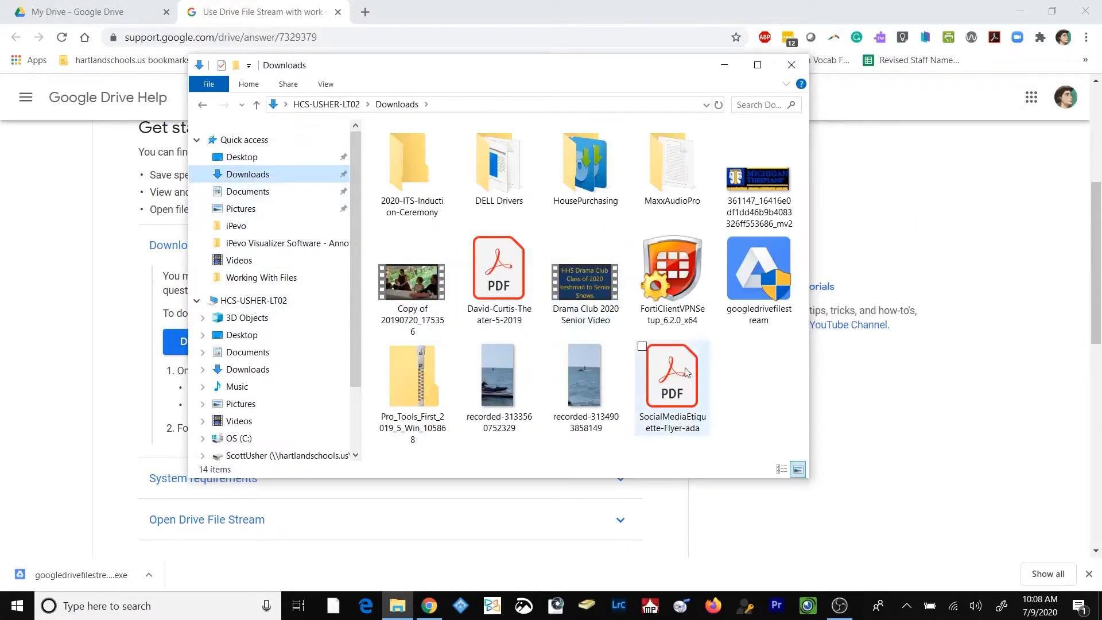
left_click(746, 282)
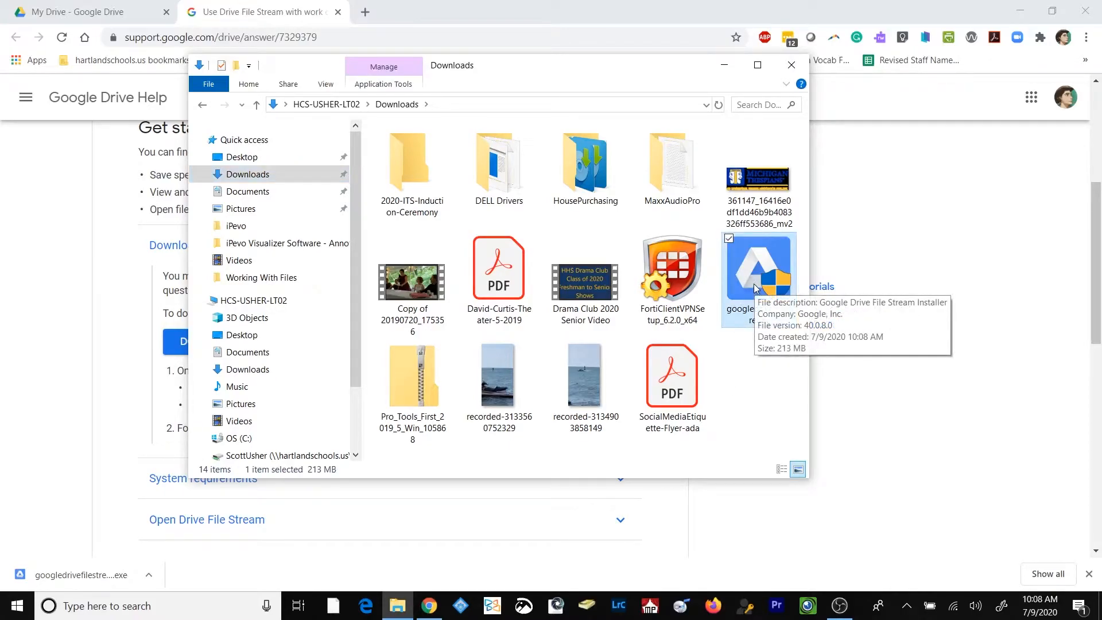
double_click(755, 289)
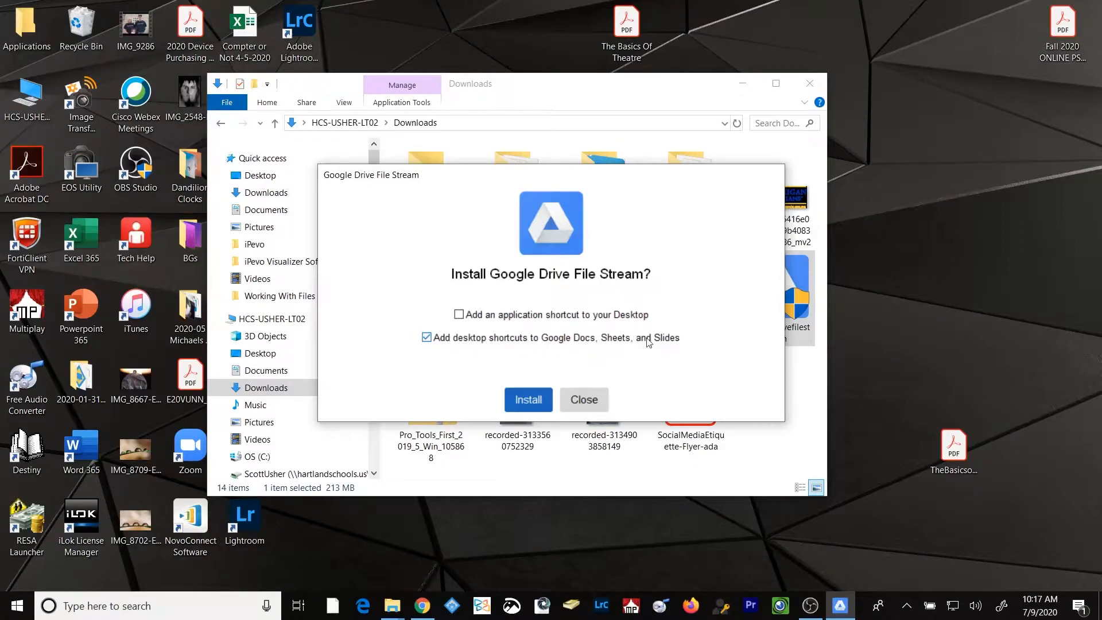
Turn off the desktop shortcuts to Google Docs, Sheets, and Slides and install Google Drive File Stream
left_click(426, 339)
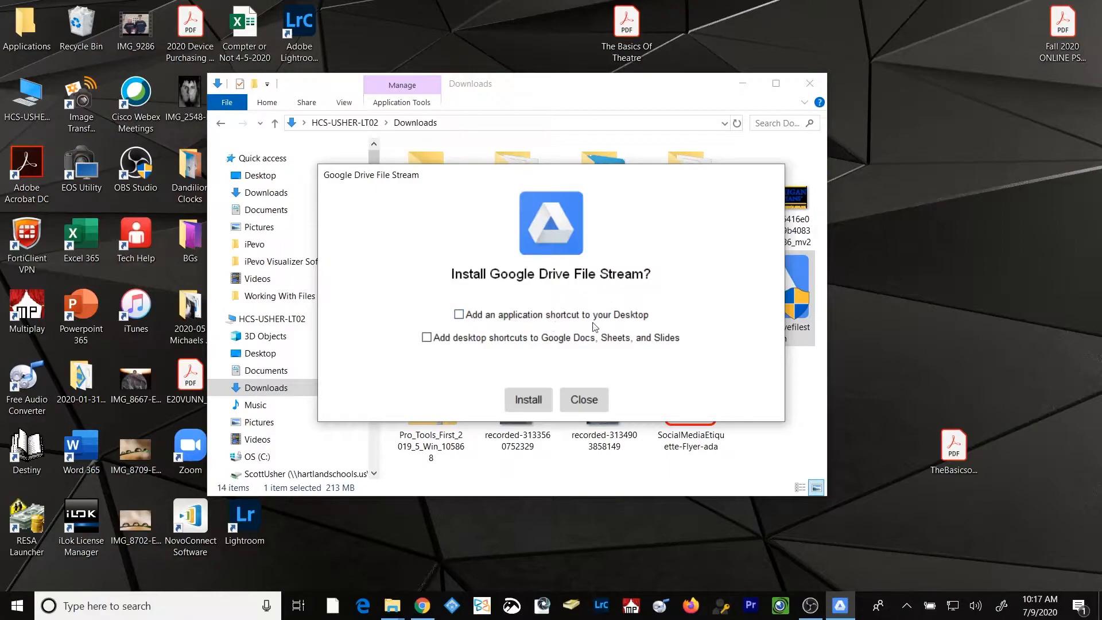
left_click(537, 401)
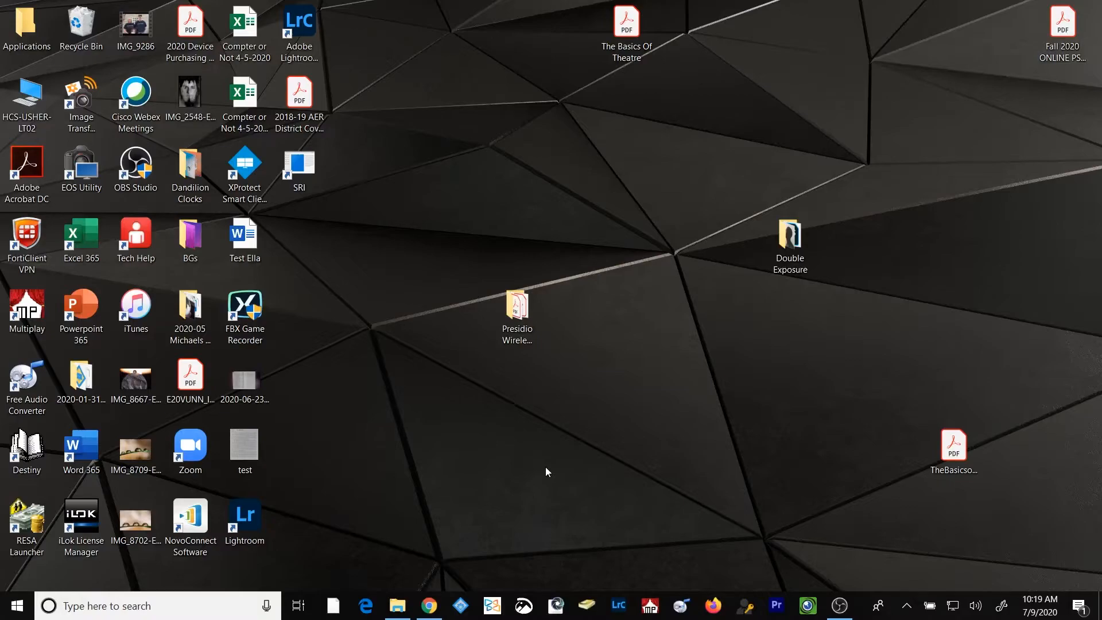
Search Windows for "drive", launch Drive File Stream, and close its sign-in window
left_click(14, 606)
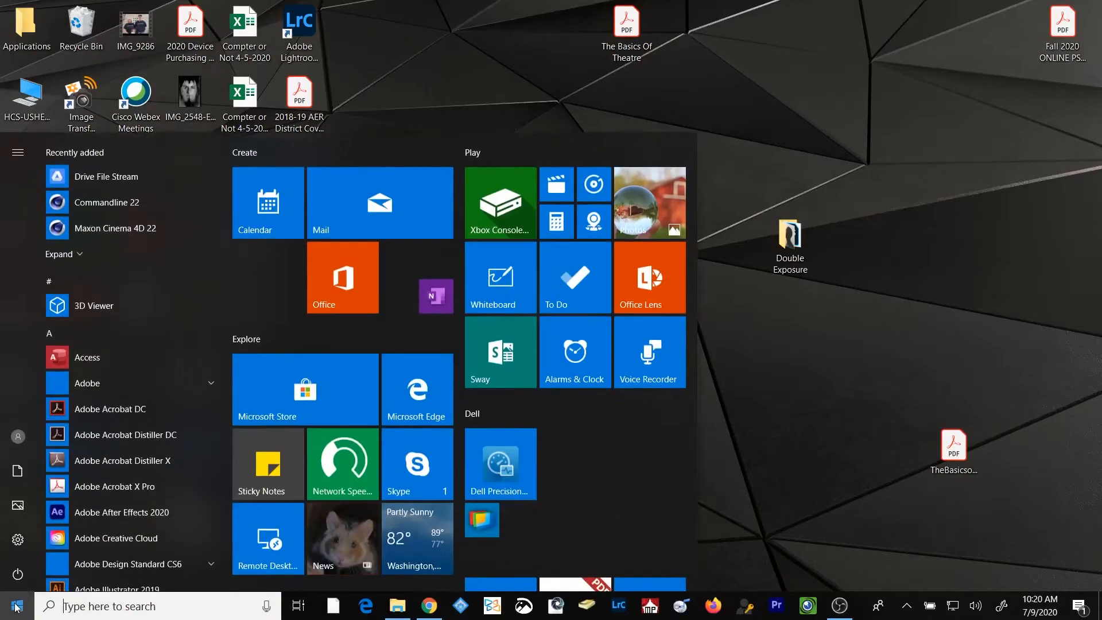
type("drive")
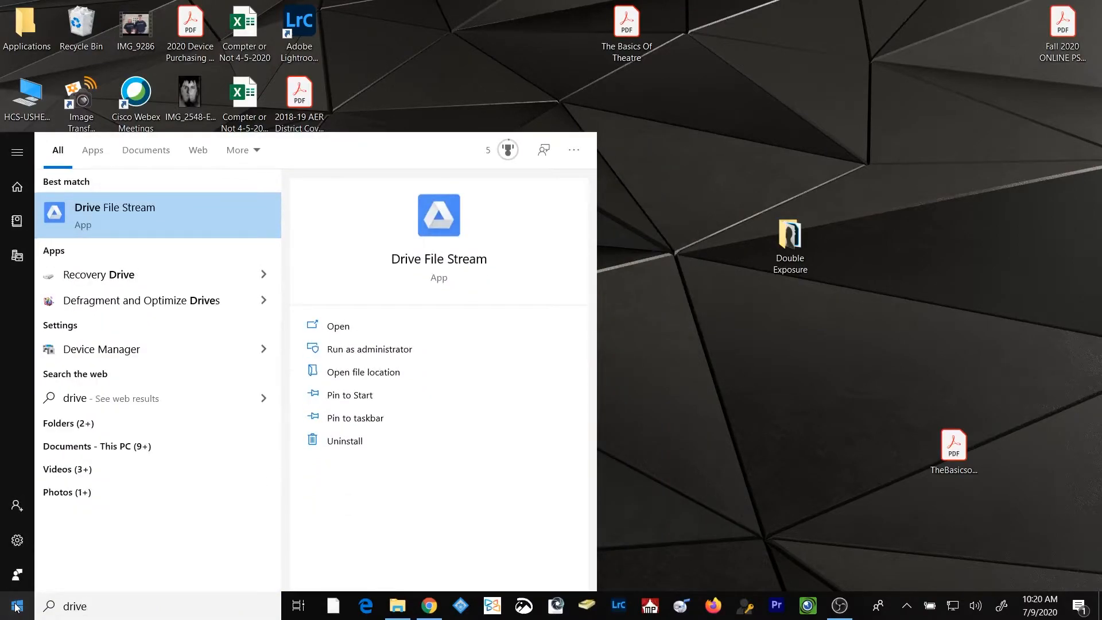
left_click(170, 211)
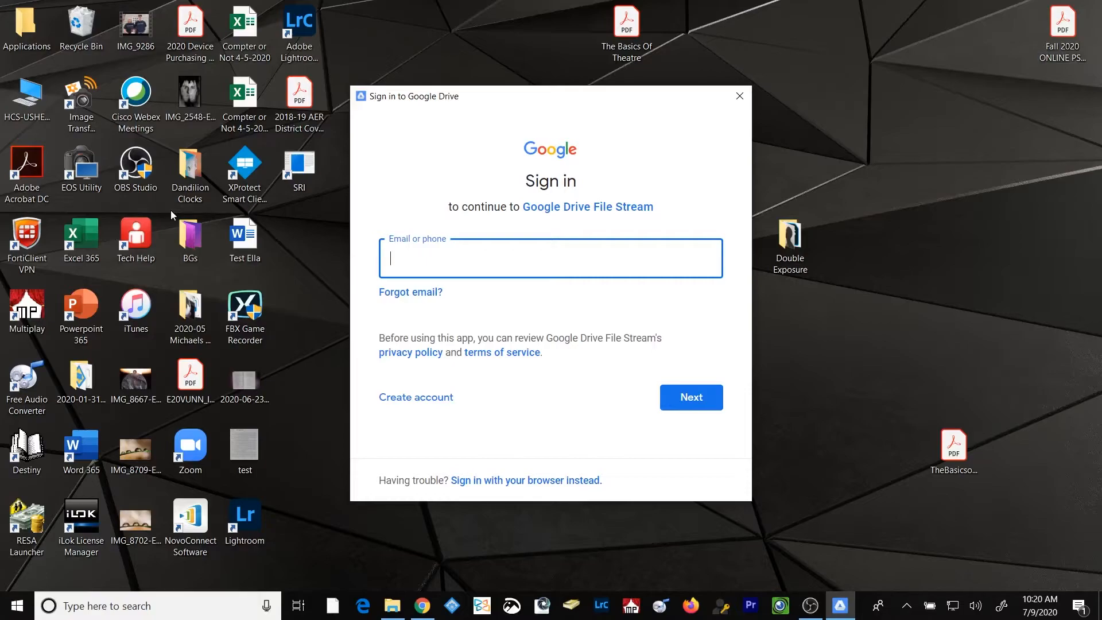
left_click(740, 96)
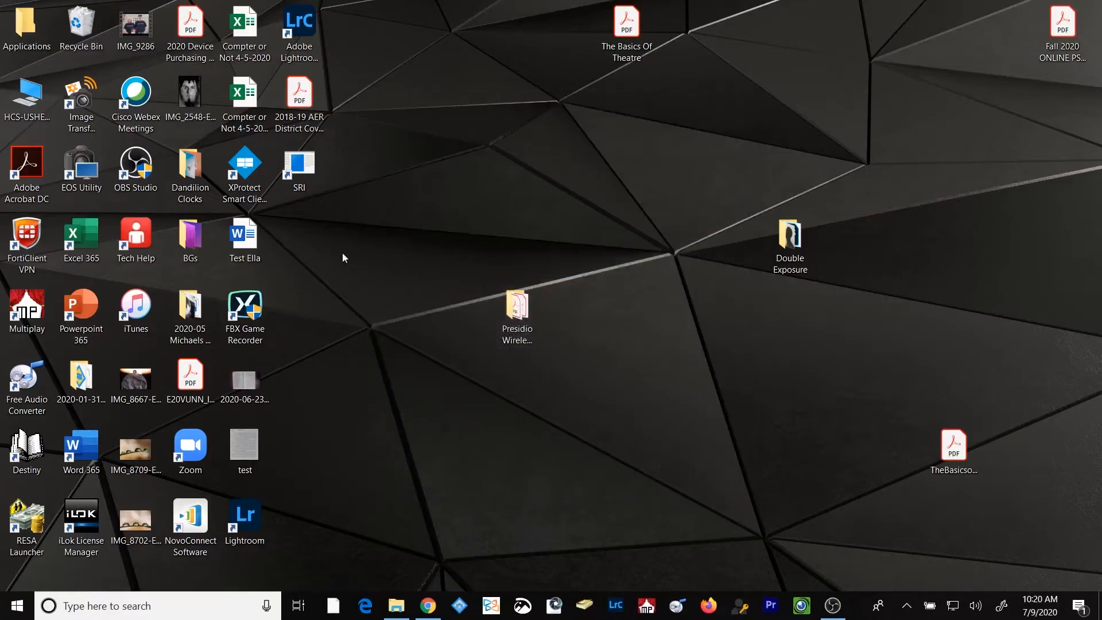
Try to launch Drive File Stream again from a Windows search for "drive"
left_click(18, 606)
type("drive")
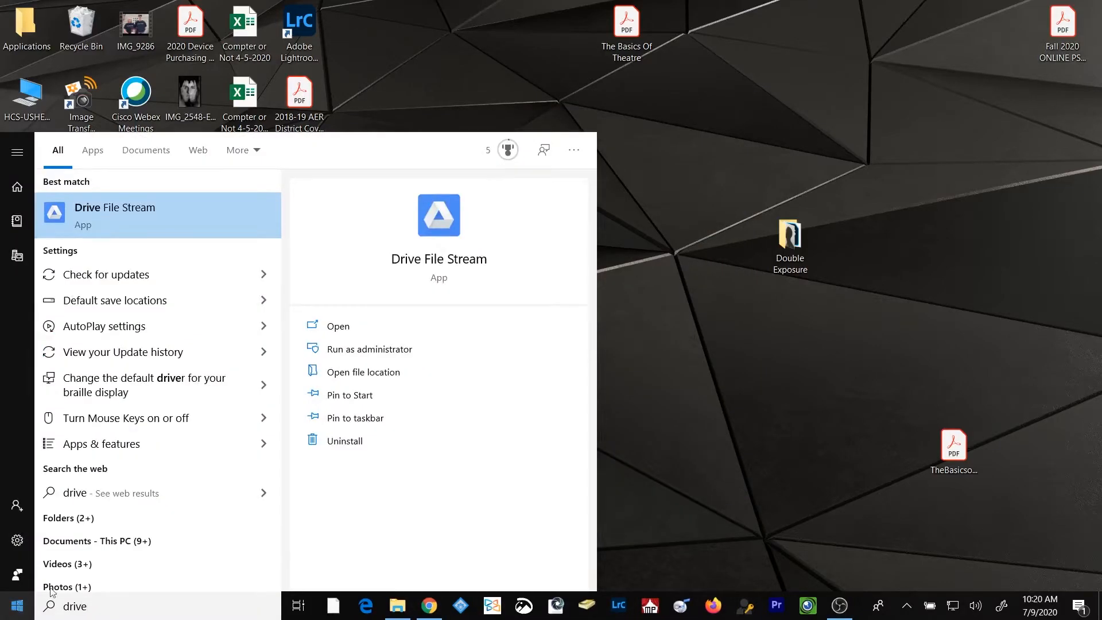
left_click(224, 228)
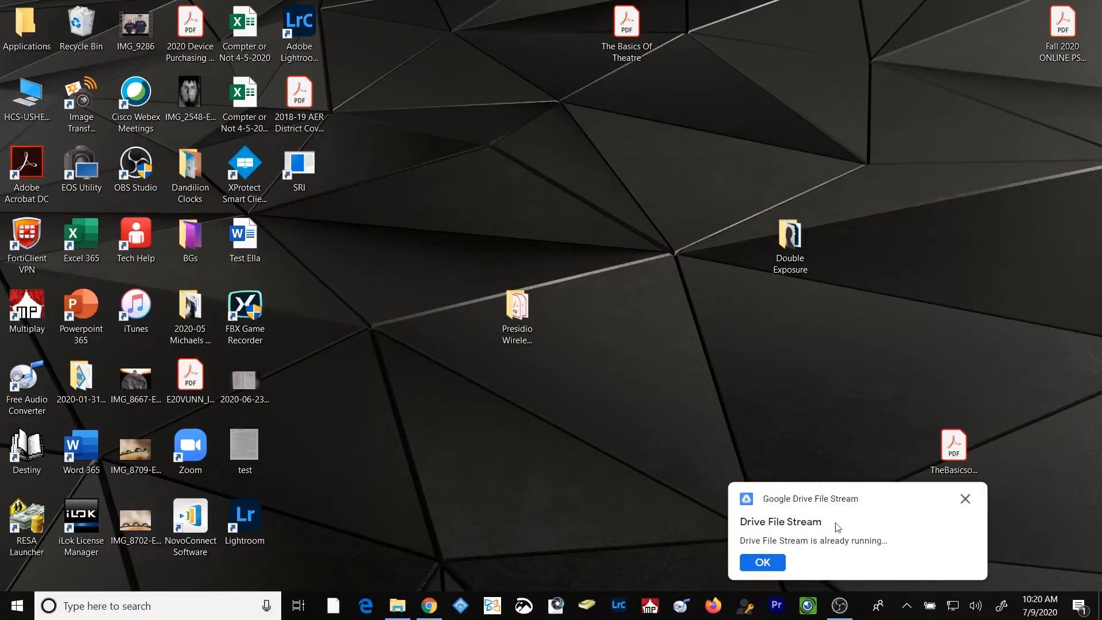
left_click(770, 564)
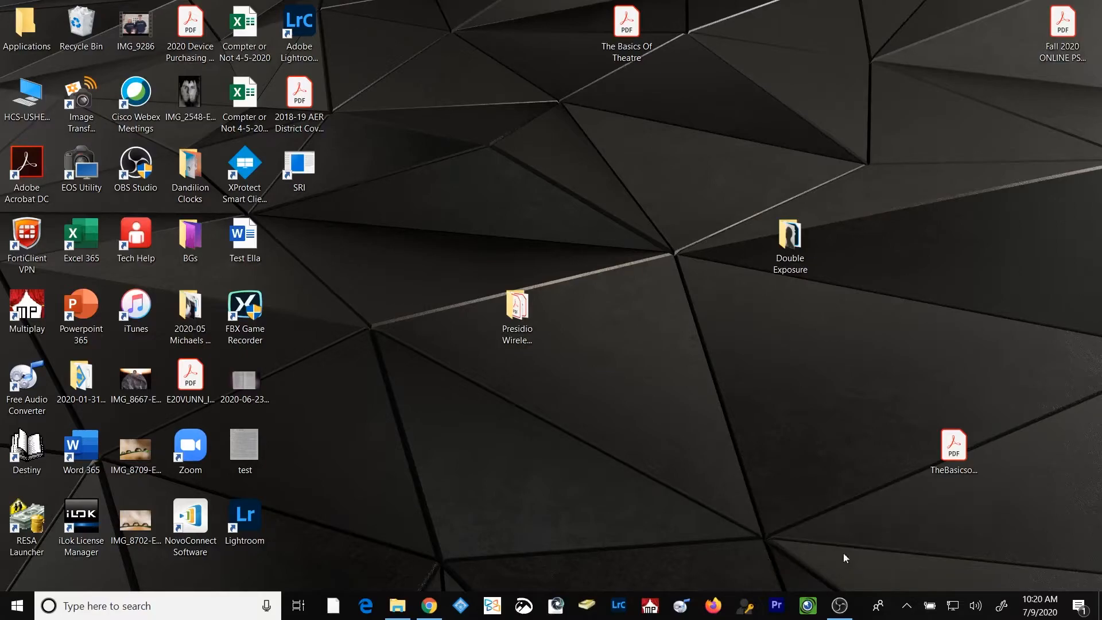
Open the sign-in window from the Drive File Stream instance running in the background and sign in with the school account's e-mail
left_click(908, 609)
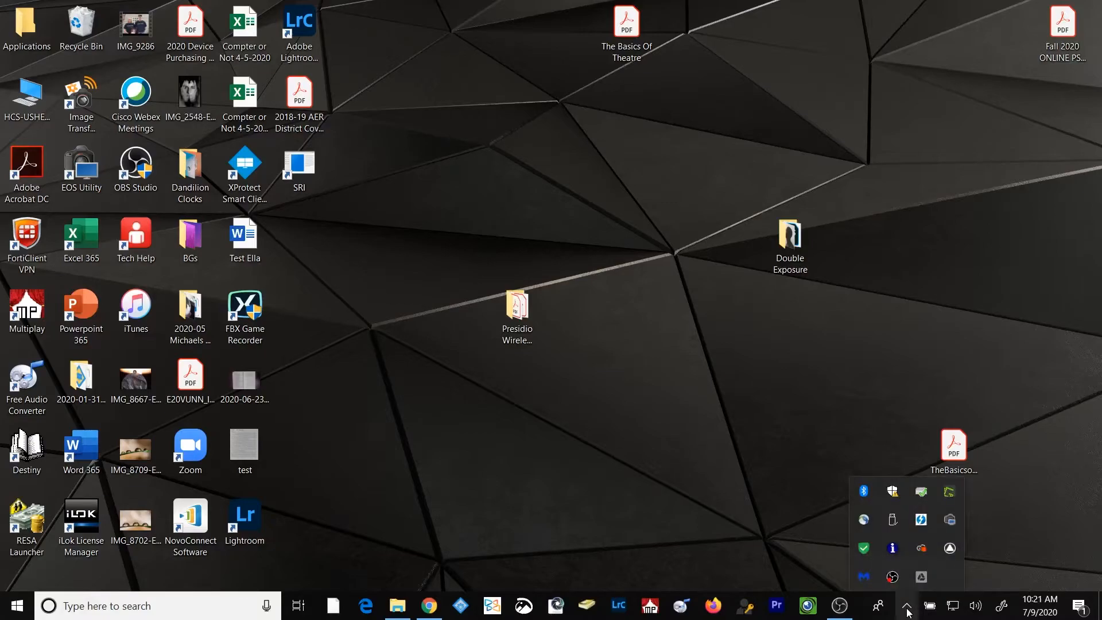
left_click(925, 578)
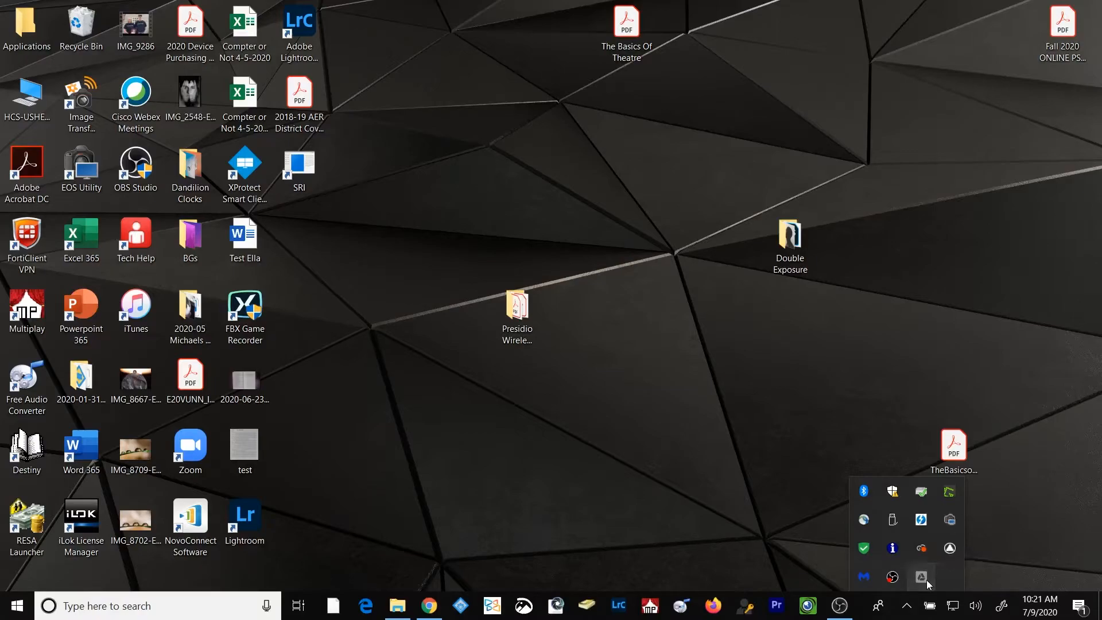
left_click(818, 487)
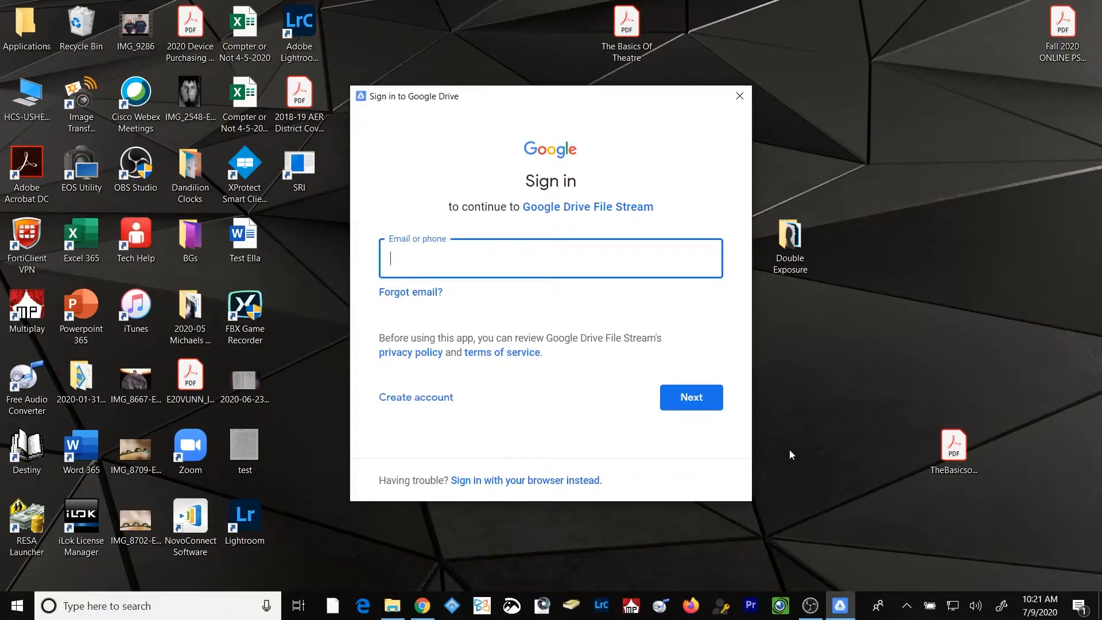
key("Return")
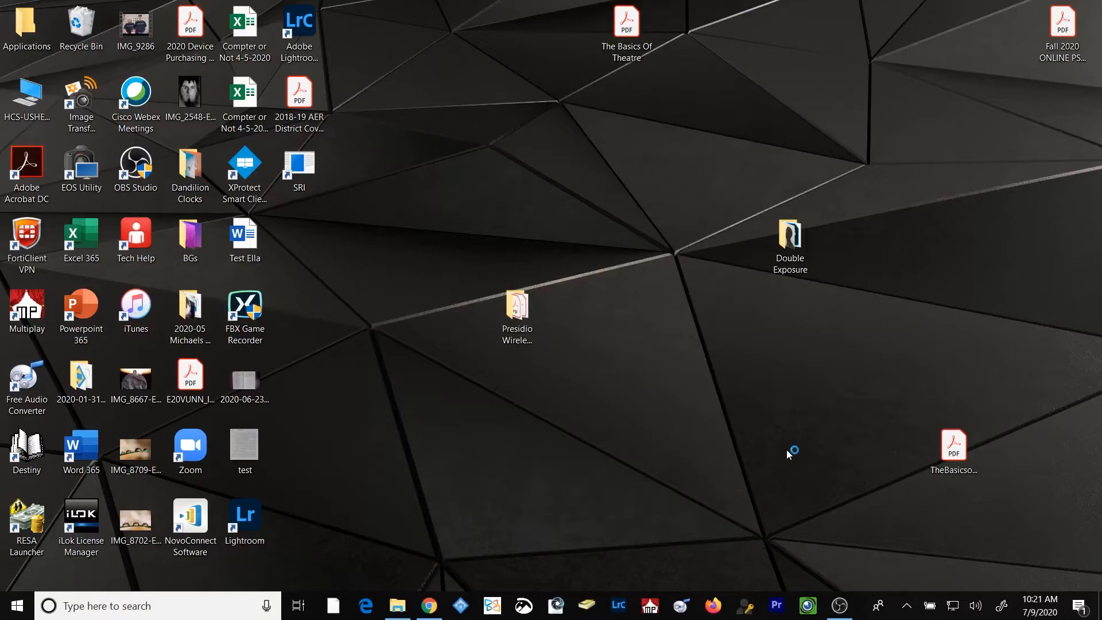
left_click(909, 609)
Open File Explorer and go to the Google Drive File Stream (G:) drive
key("super+e")
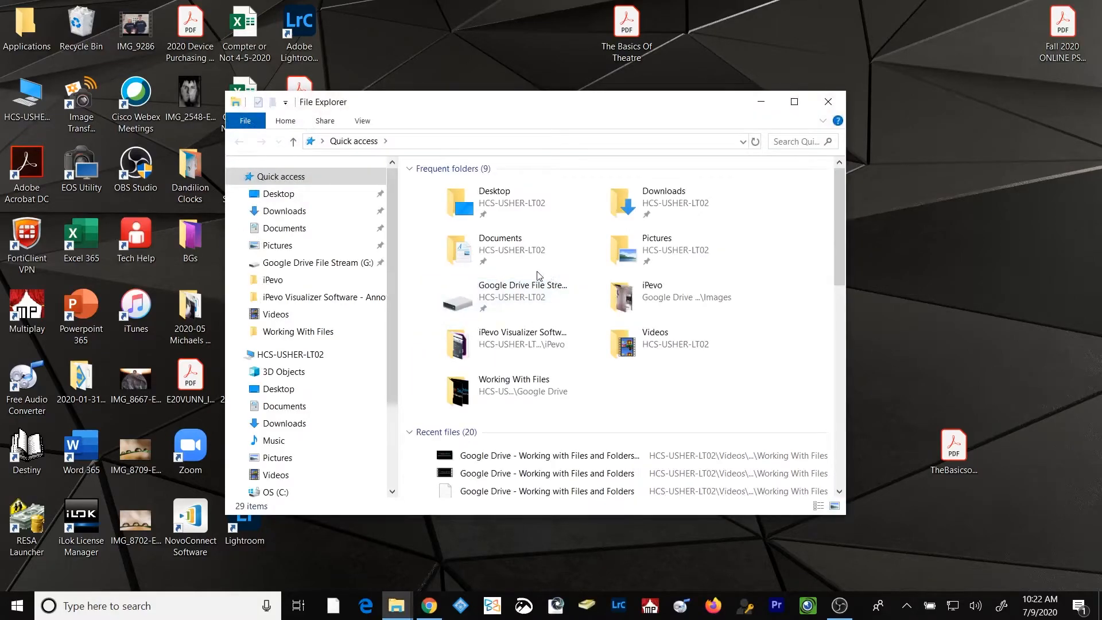
scroll(395, 241, "down", 3)
scroll(395, 246, "down", 2)
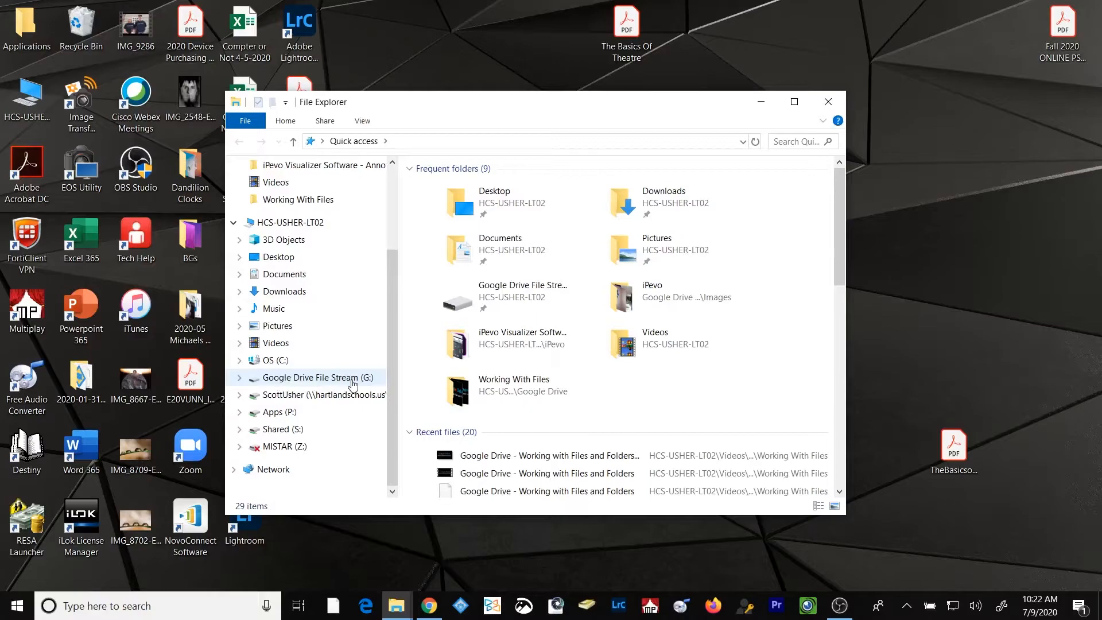
left_click(321, 378)
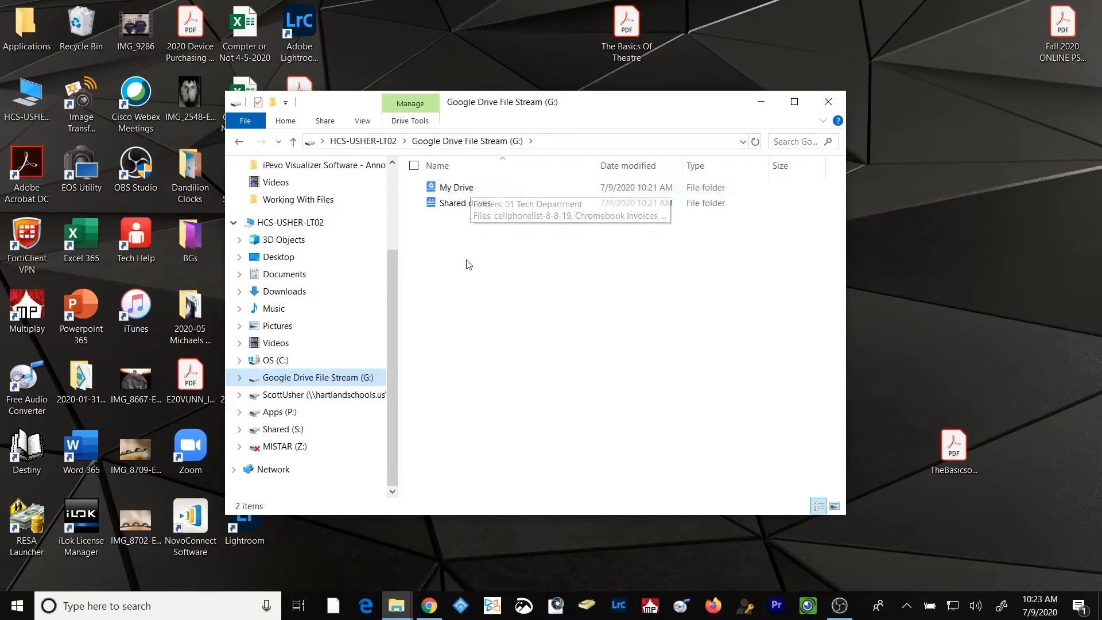
Look through the My Drive and Shared drives folders and return to the top level of the G: drive
left_click(464, 188)
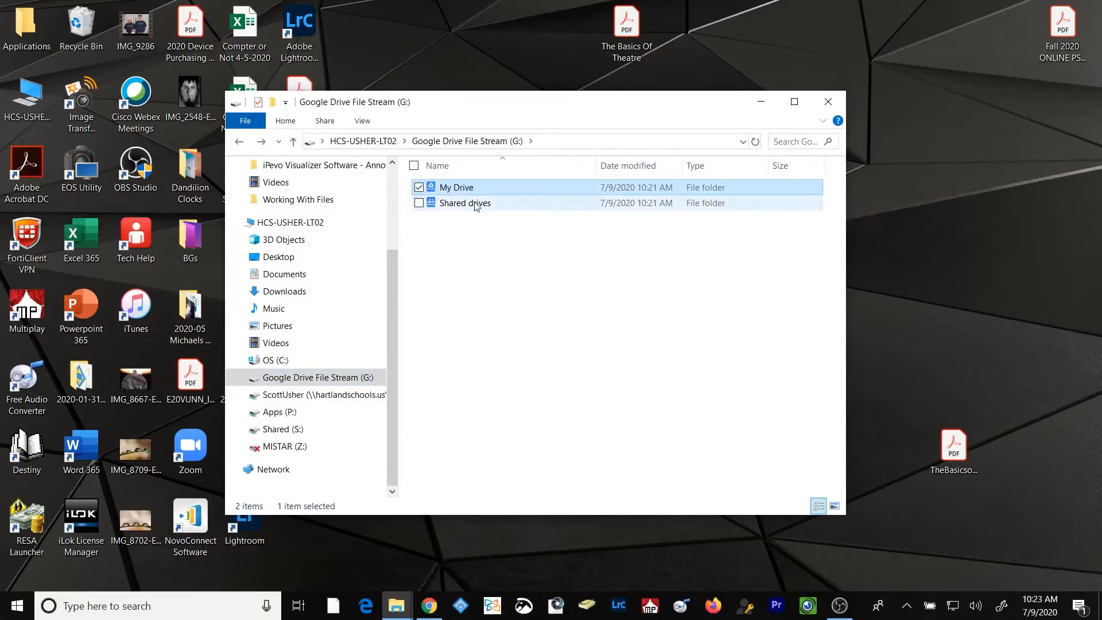
double_click(476, 204)
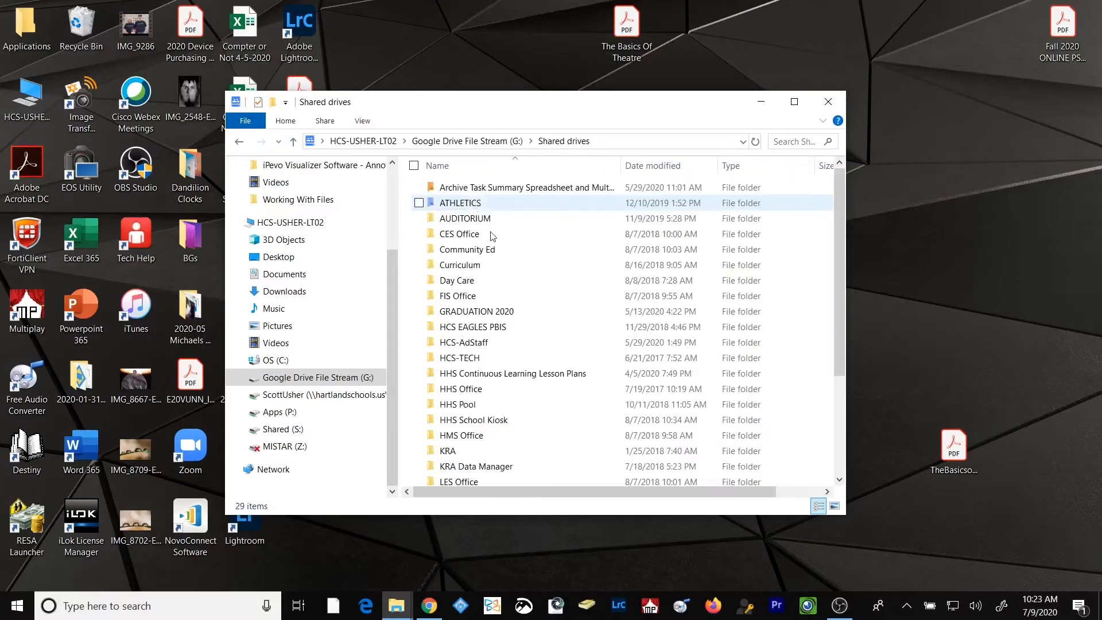
left_click(238, 142)
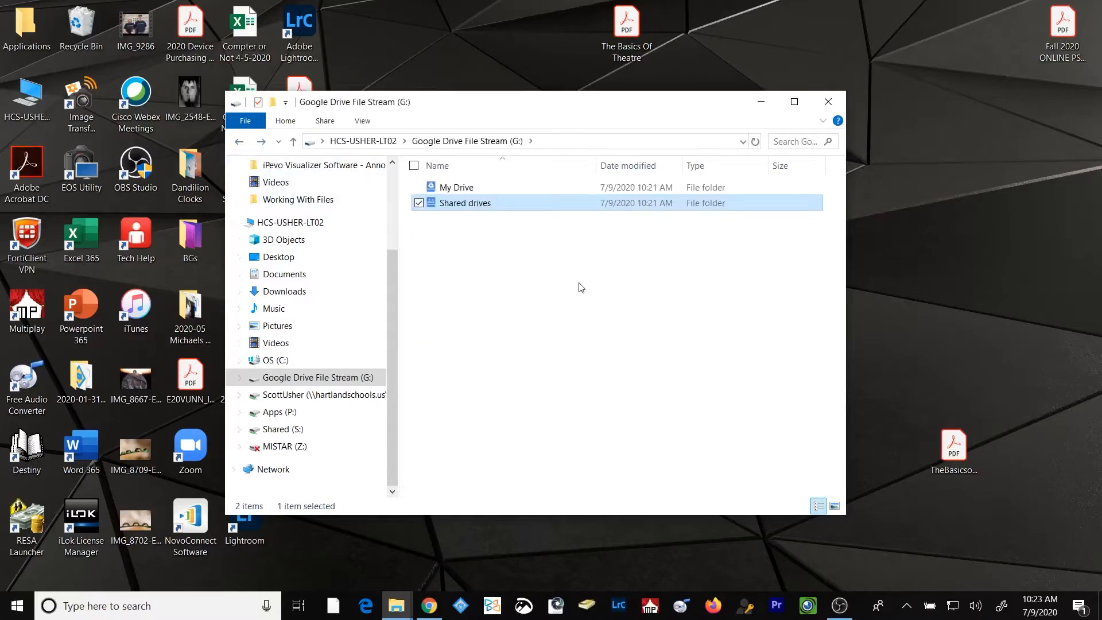
left_click(492, 253)
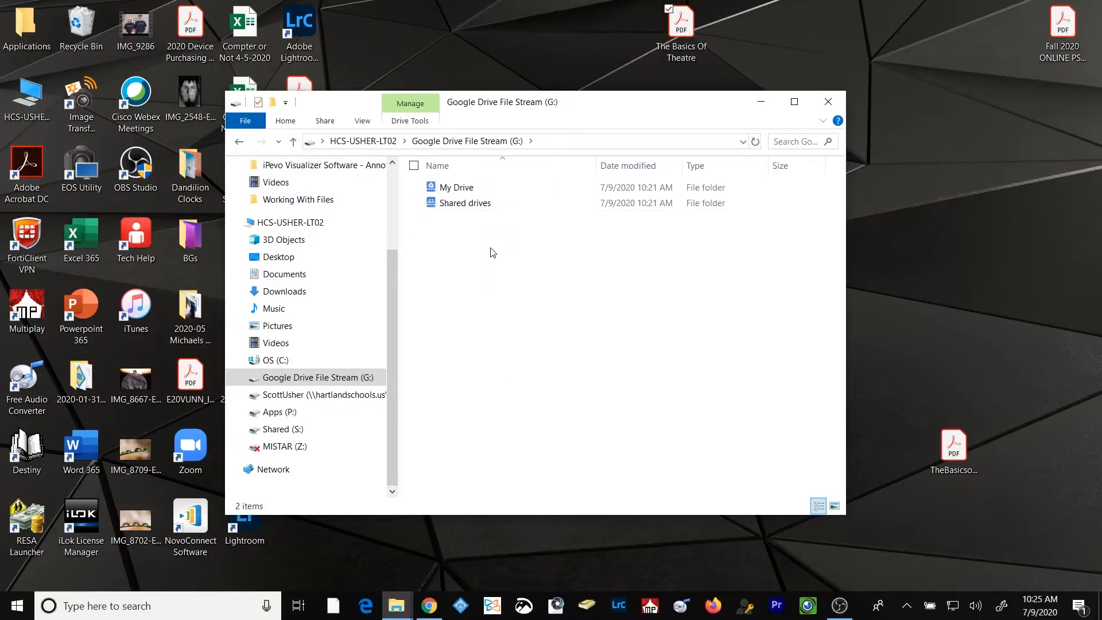
Copy The Basics Of Theatre PDF from the desktop into the Drama Club folder in My Drive
double_click(457, 188)
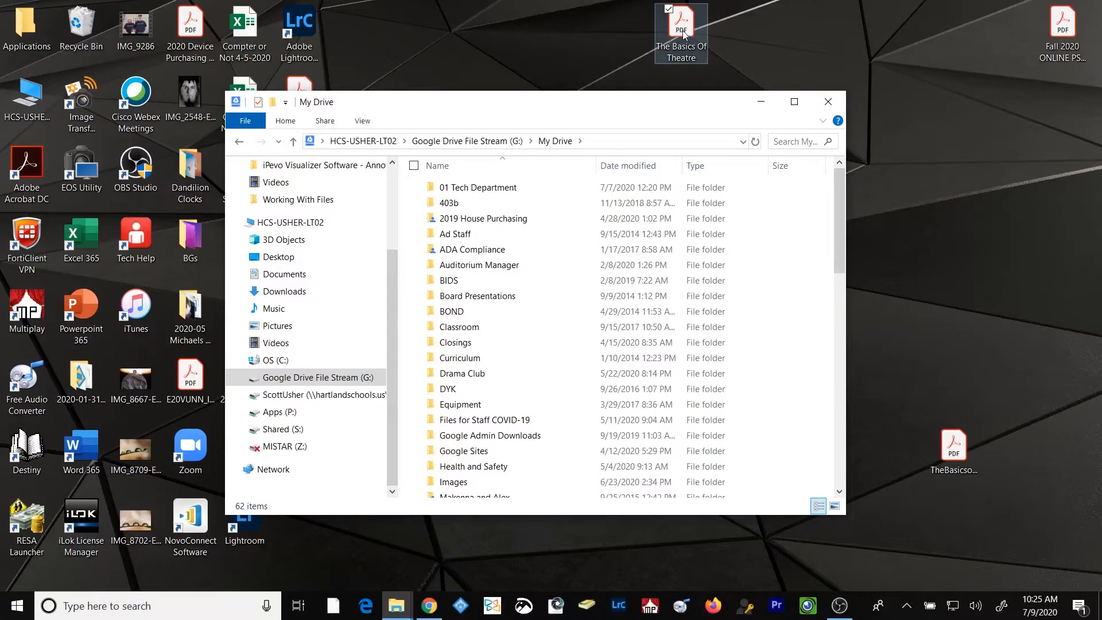
left_click(459, 377)
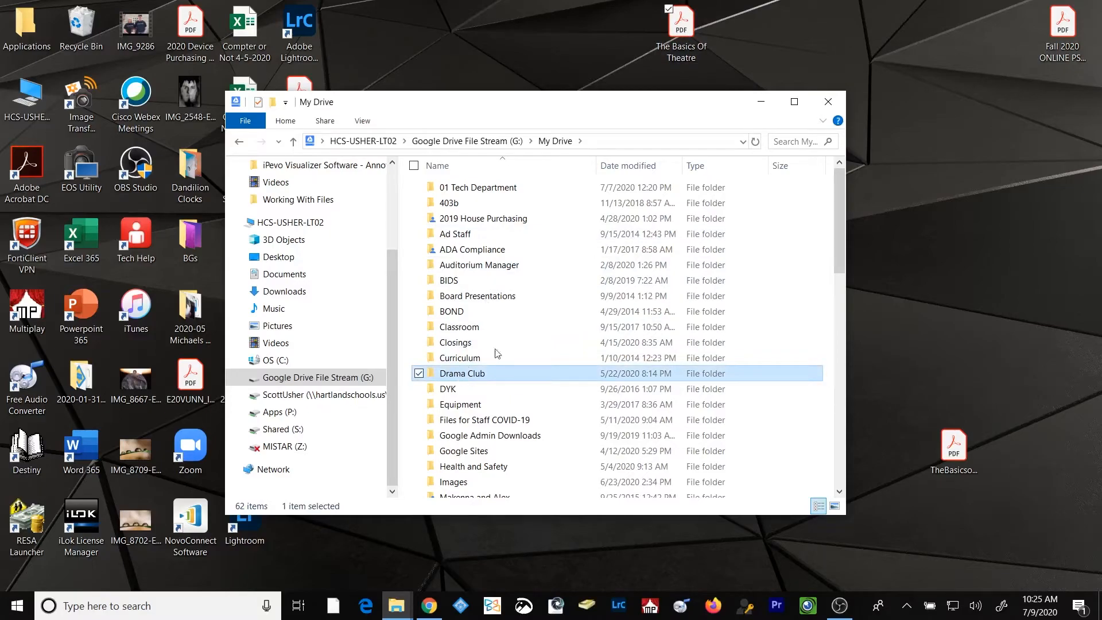
left_click(683, 20)
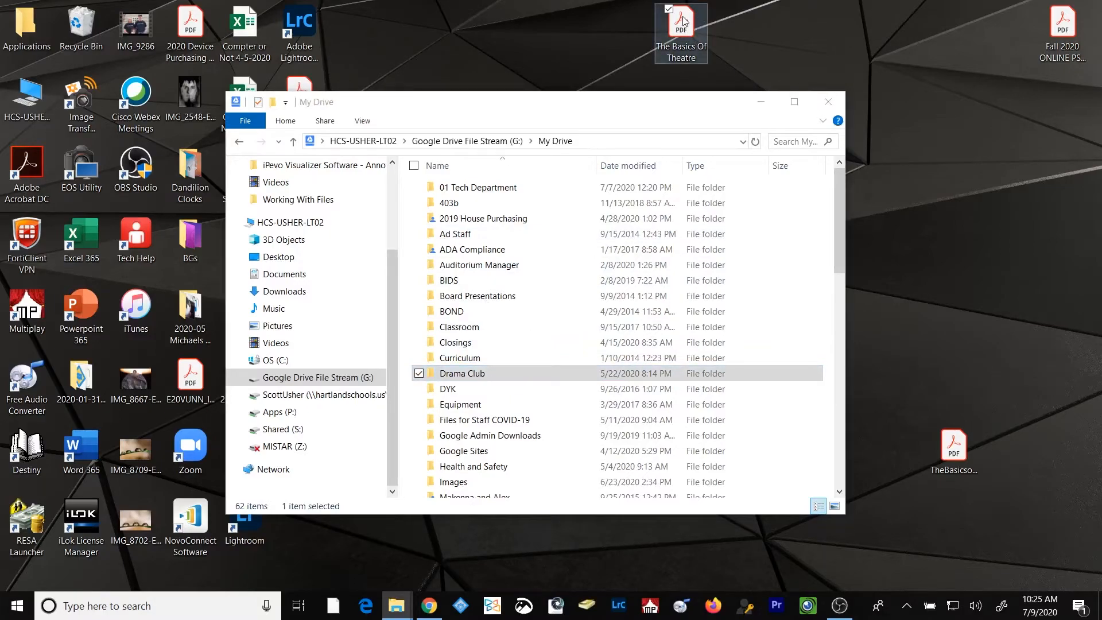
left_click_drag(684, 21, 488, 375)
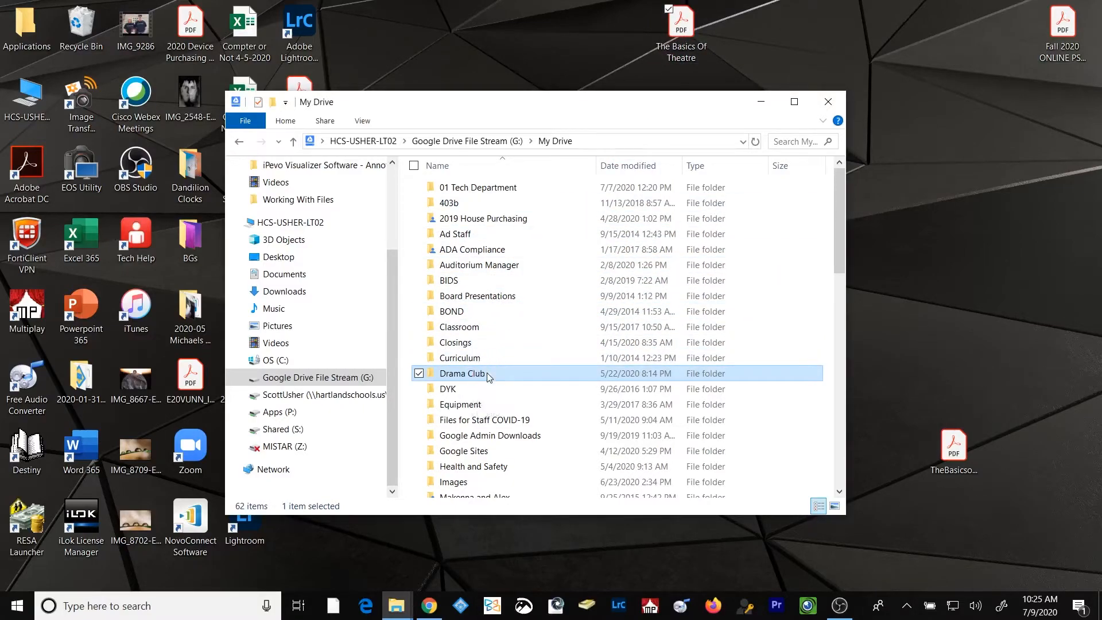
Check the Drama Club folder for The Basics Of Theatre PDF and return to the top level of the G: drive
double_click(491, 374)
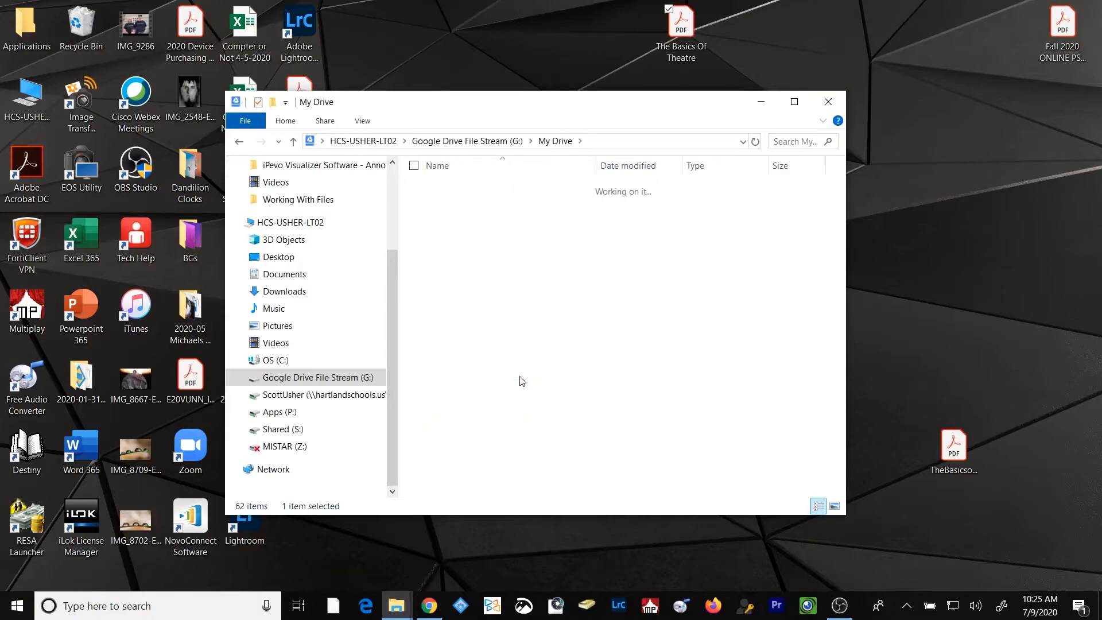
scroll(535, 391, "down", 14)
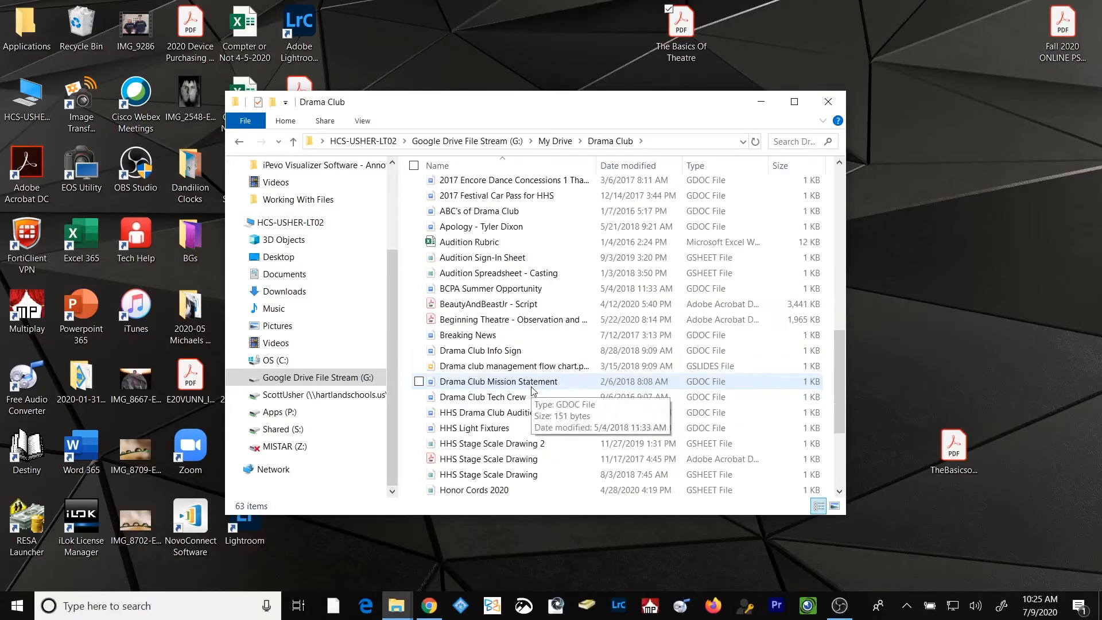
left_click(494, 458)
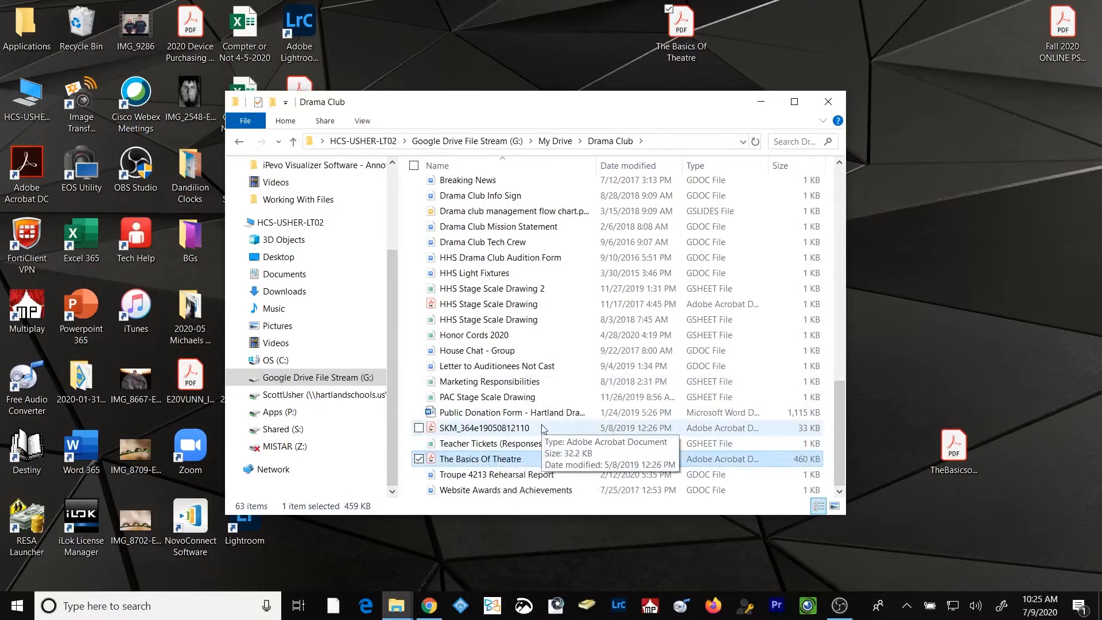
left_click(555, 141)
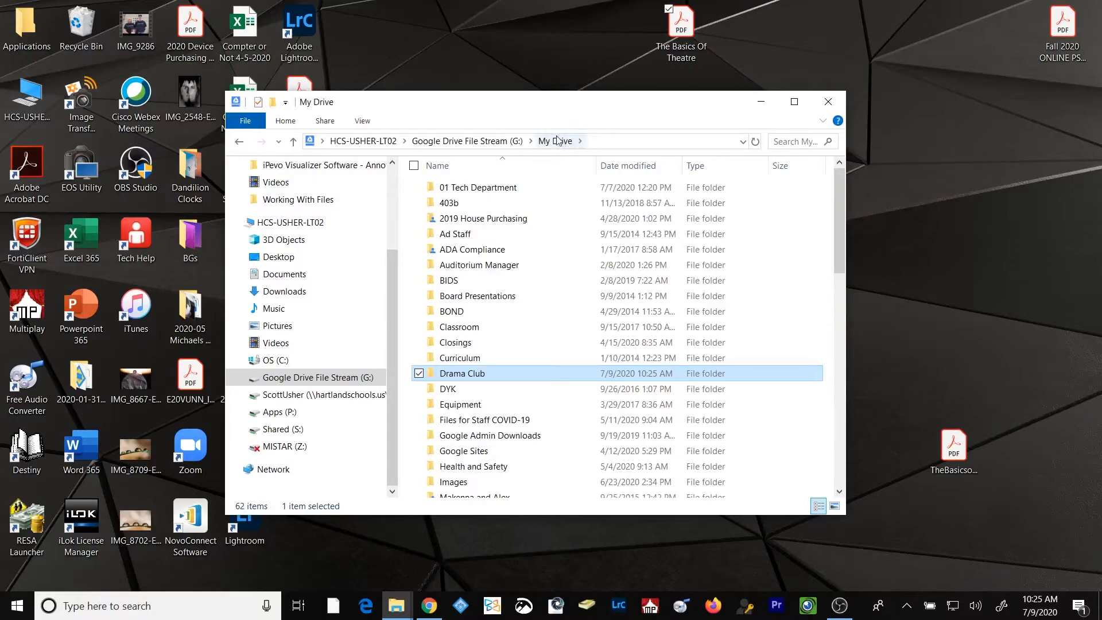
left_click(488, 141)
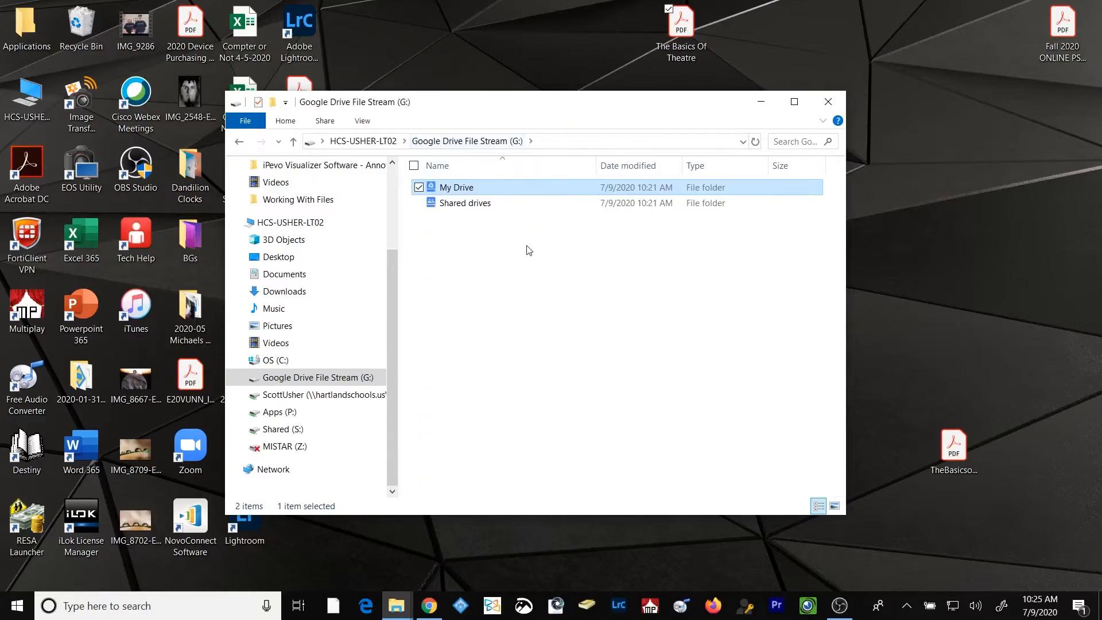
Make the Ad Staff folder in My Drive available offline and go back to the top level of the G: drive
double_click(469, 191)
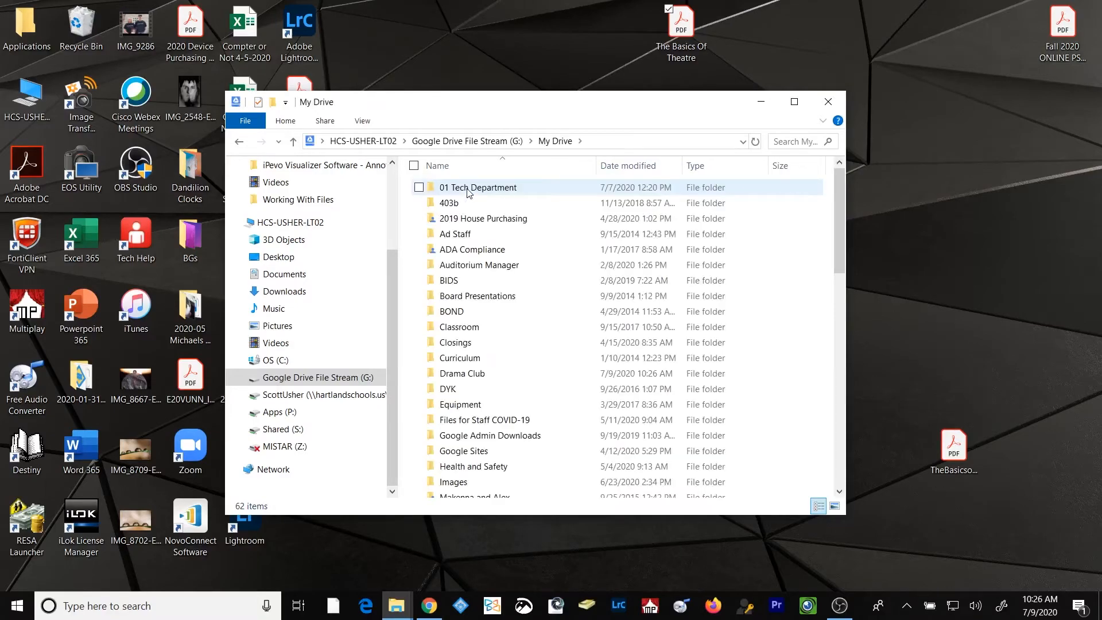
left_click(462, 238)
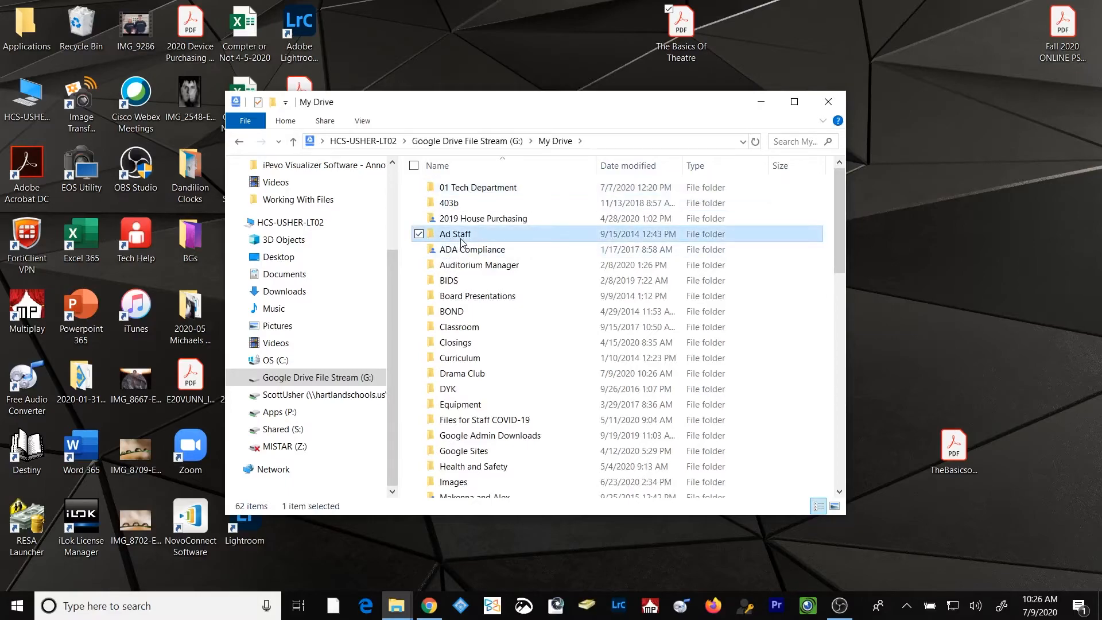
right_click(482, 237)
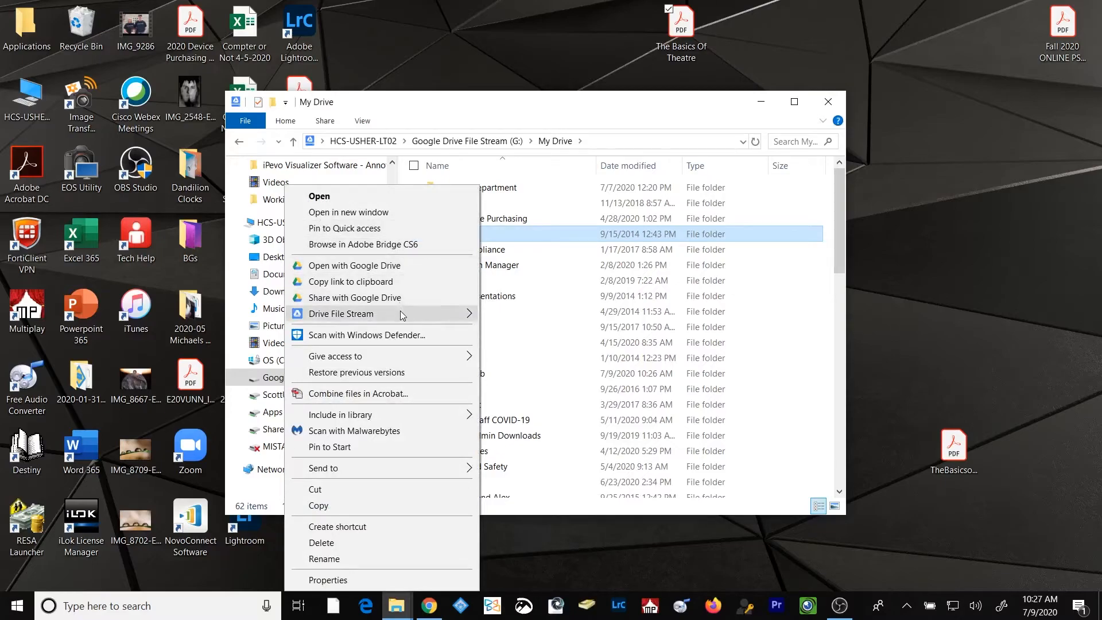
mouse_move(384, 314)
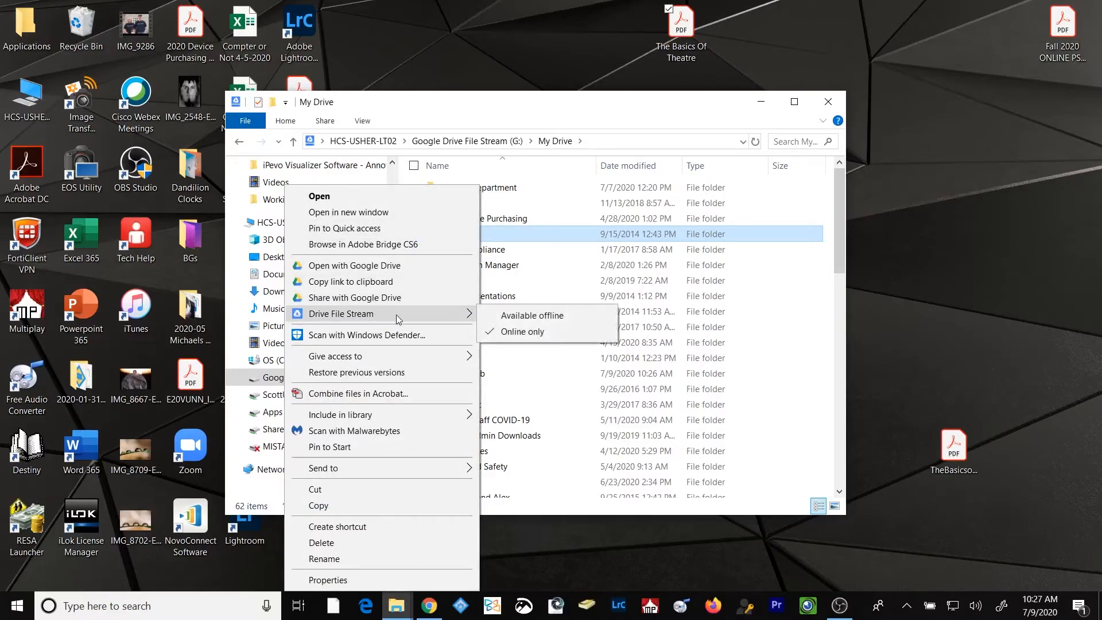
left_click(571, 315)
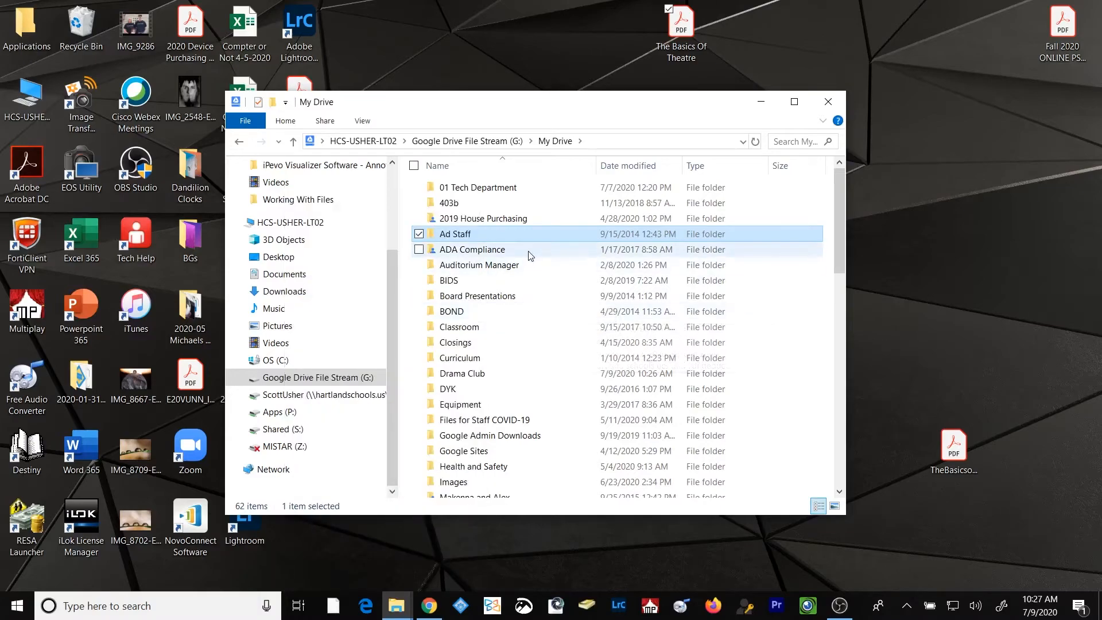
mouse_move(519, 236)
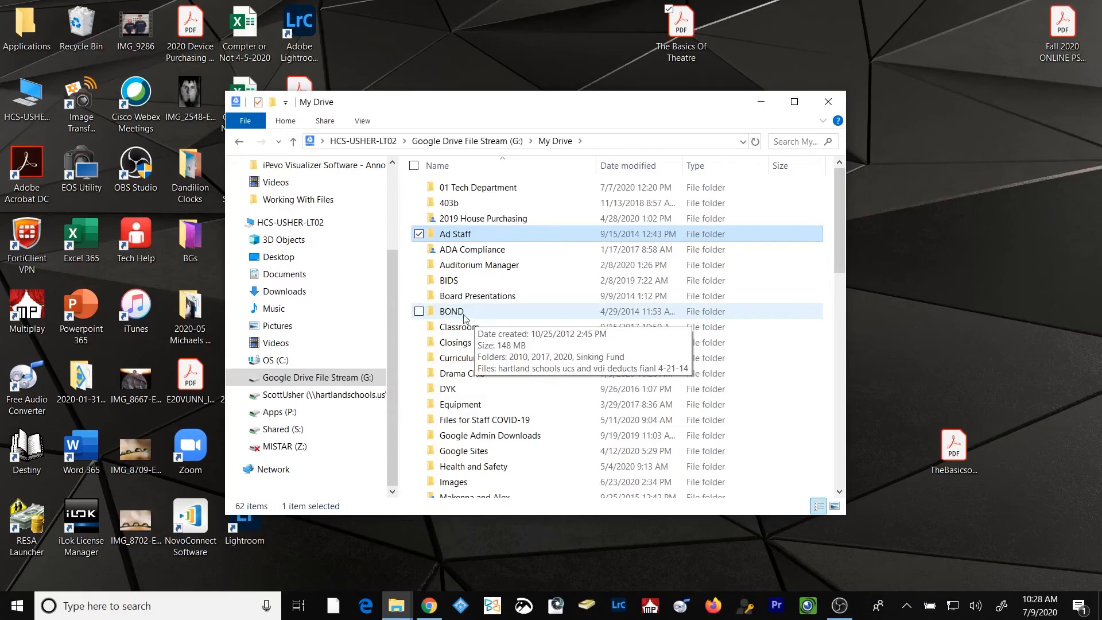
left_click(345, 379)
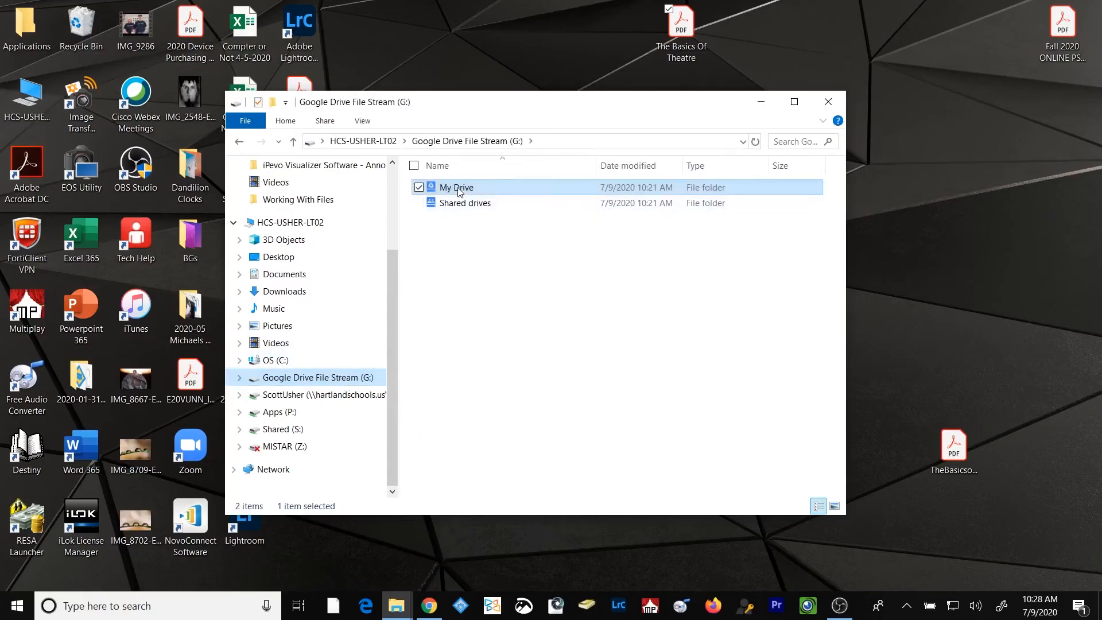